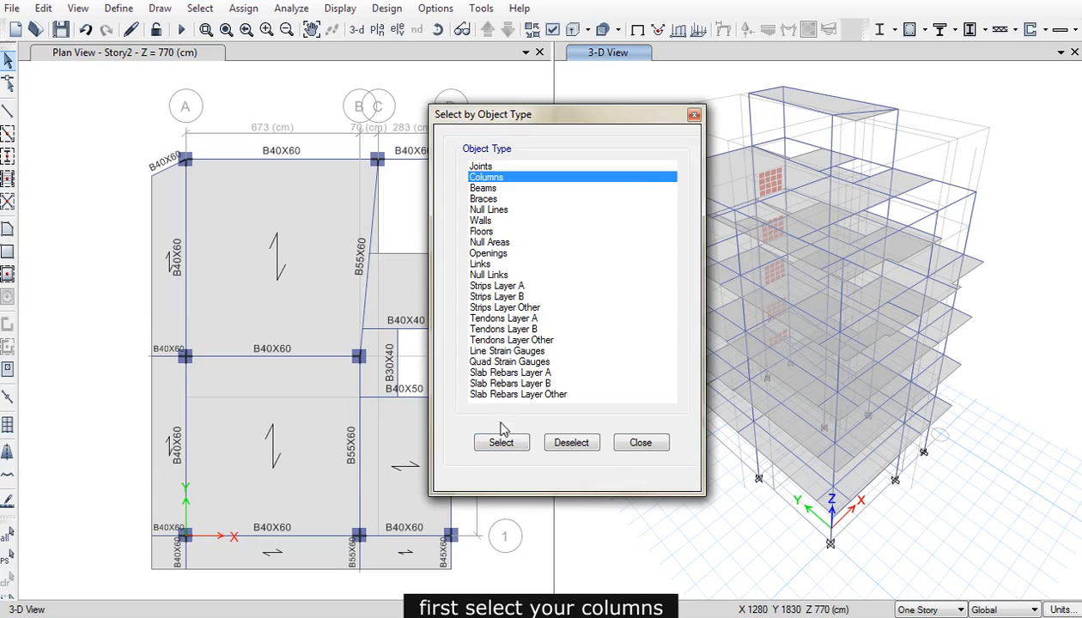
# - Select all columns and set Phi (Joint Shear) to 0.75 in the concrete frame design preferences
pyautogui.click(501, 440)
pyautogui.click(635, 441)
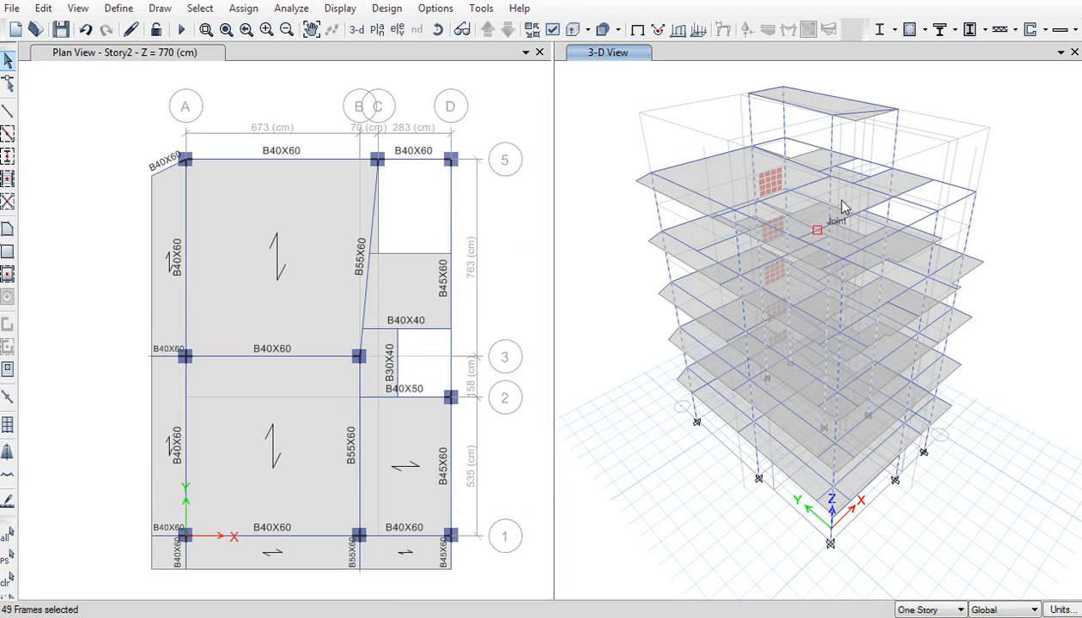
pyautogui.click(926, 29)
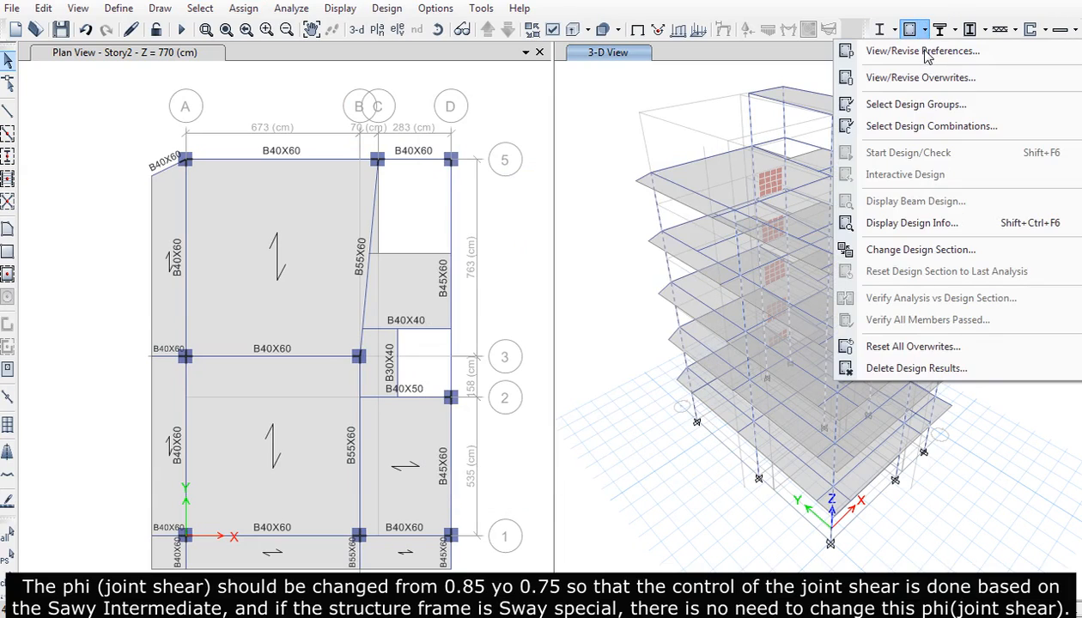
pyautogui.click(922, 50)
pyautogui.scroll(-2, 574, 314)
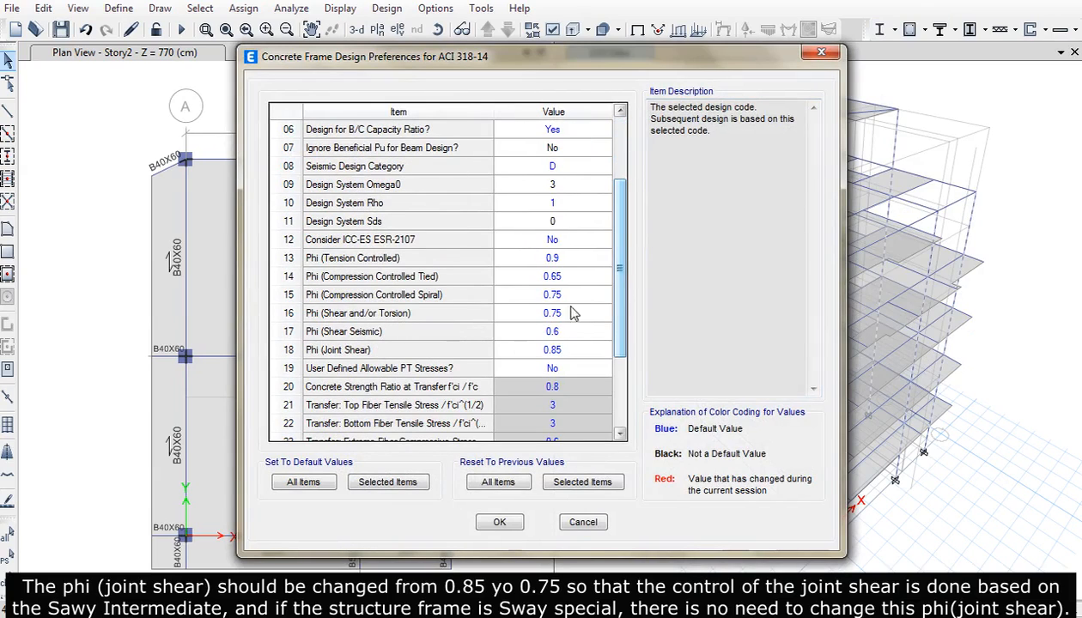
pyautogui.click(313, 353)
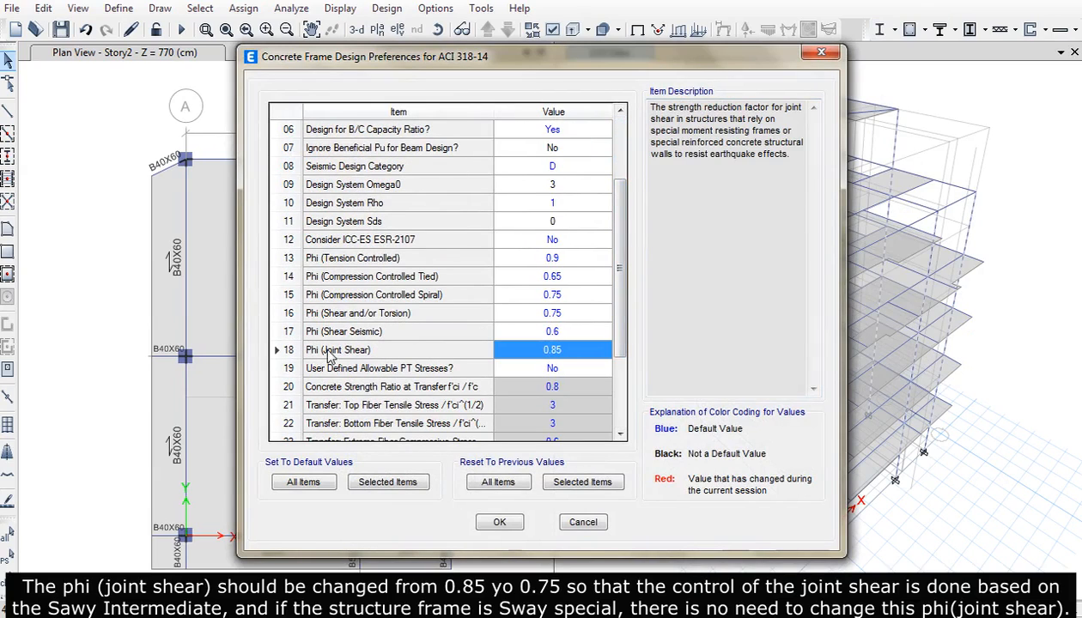
pyautogui.write('0.')
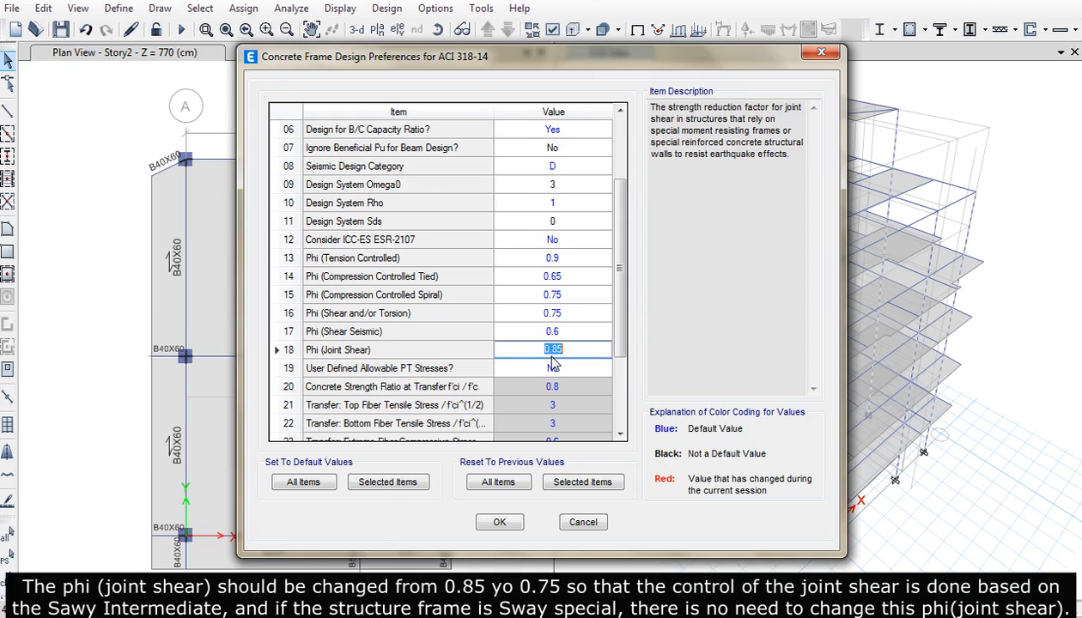
pyautogui.write('75')
pyautogui.click(552, 366)
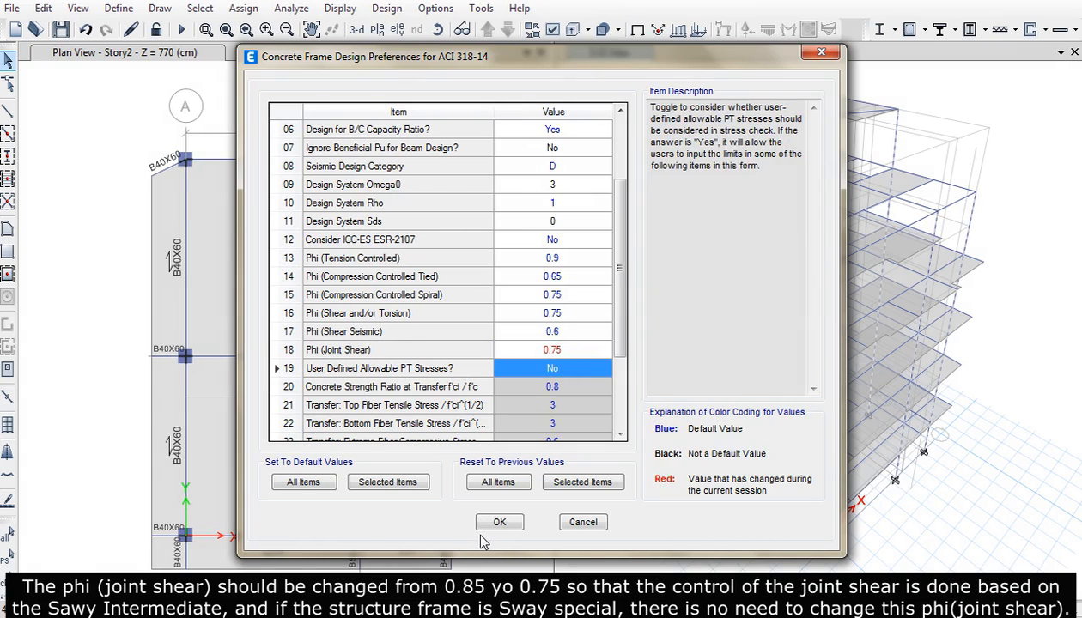
pyautogui.click(497, 520)
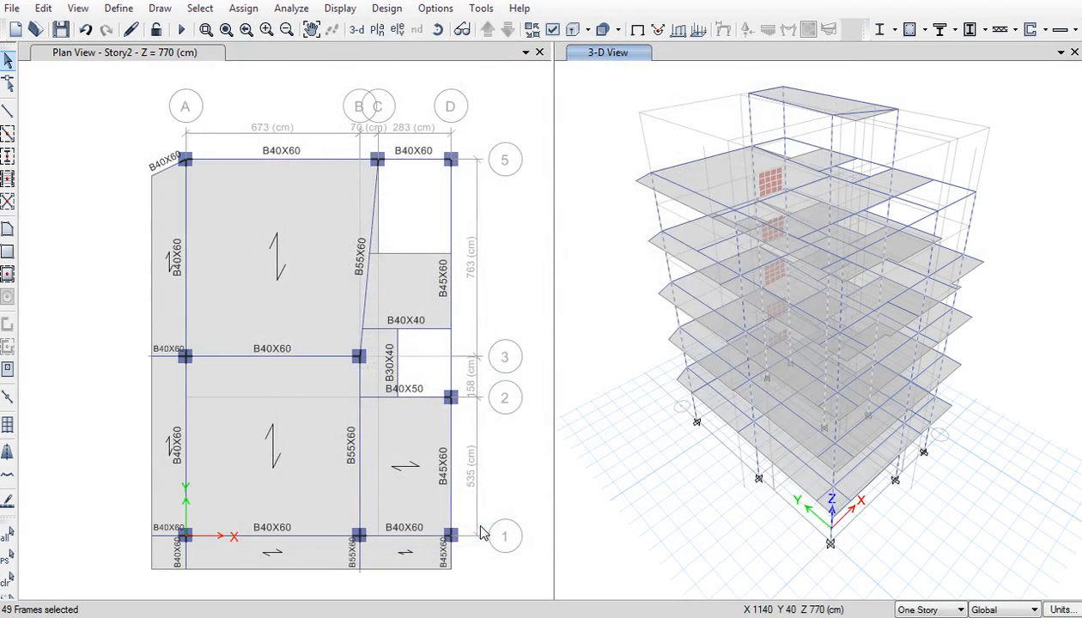
# - Overwrite the Framing Type of the selected columns with Sway Special in the concrete frame design overwrites
pyautogui.click(924, 29)
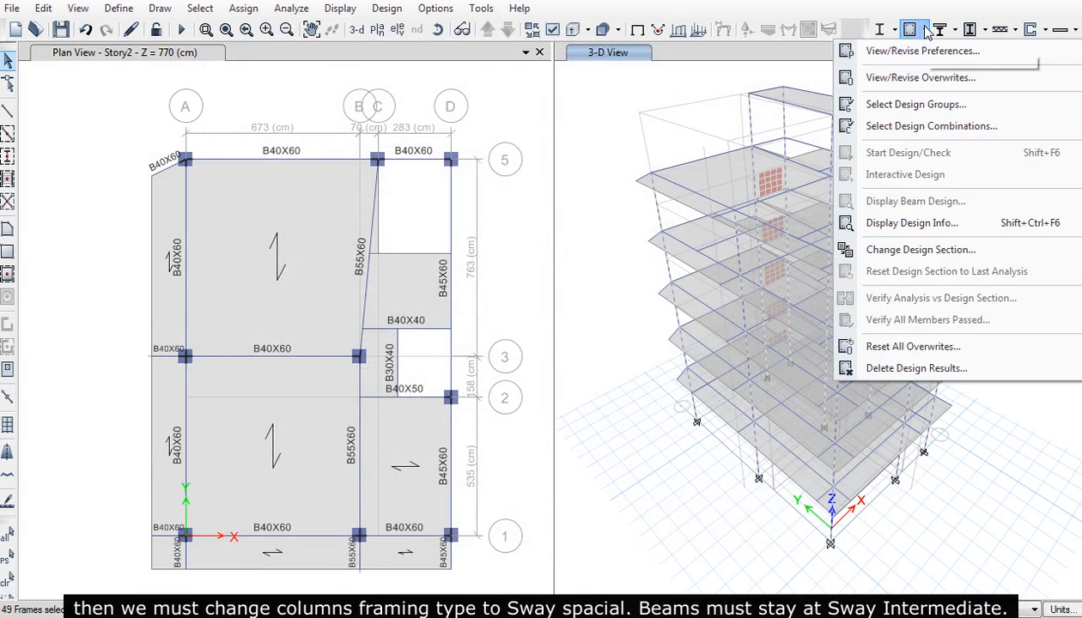
pyautogui.click(910, 75)
pyautogui.click(563, 149)
pyautogui.click(567, 149)
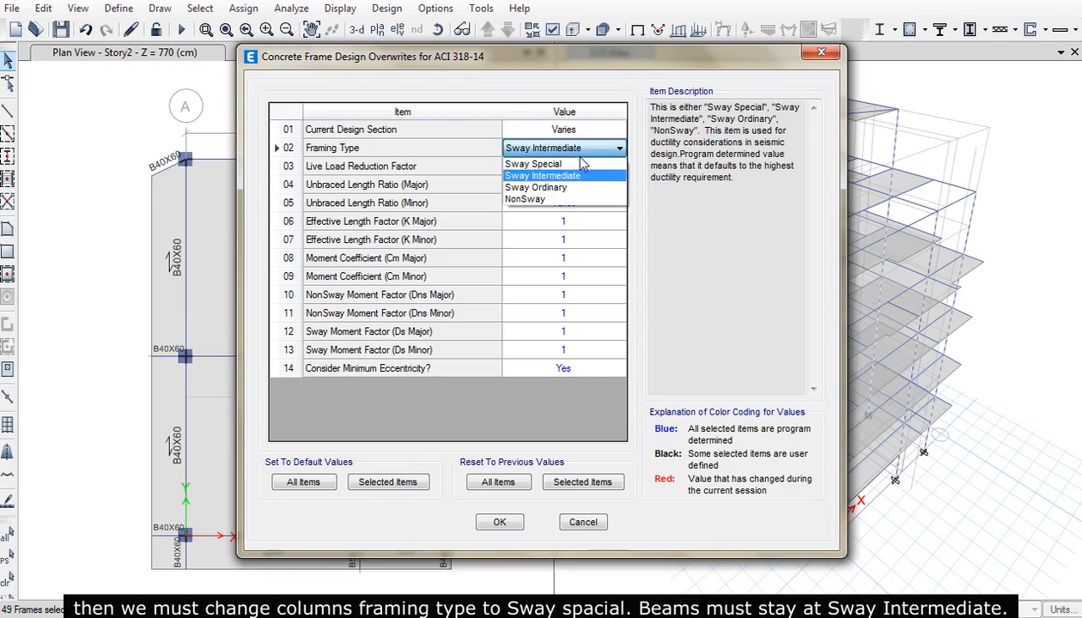
pyautogui.click(571, 162)
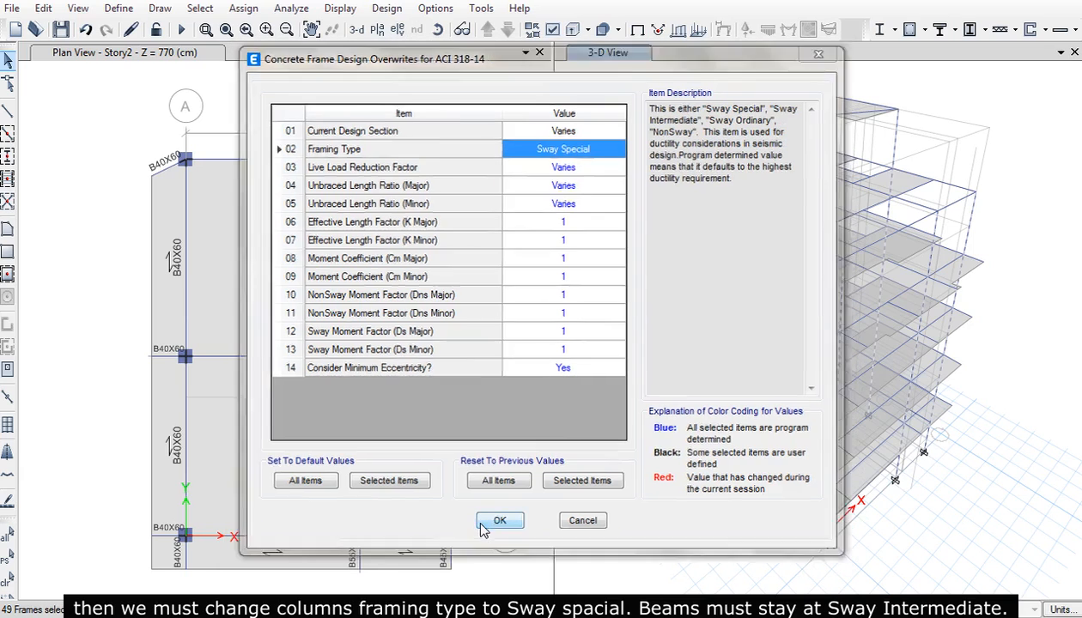
pyautogui.click(498, 522)
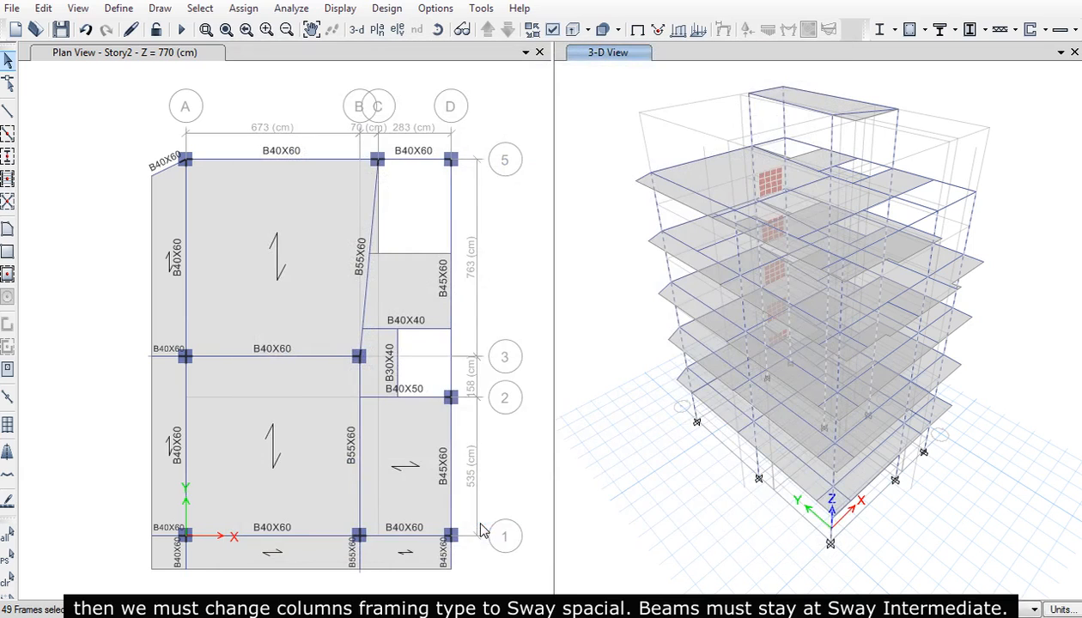
# - Run the analysis and perform the concrete frame design check with the columns reselected
pyautogui.click(180, 30)
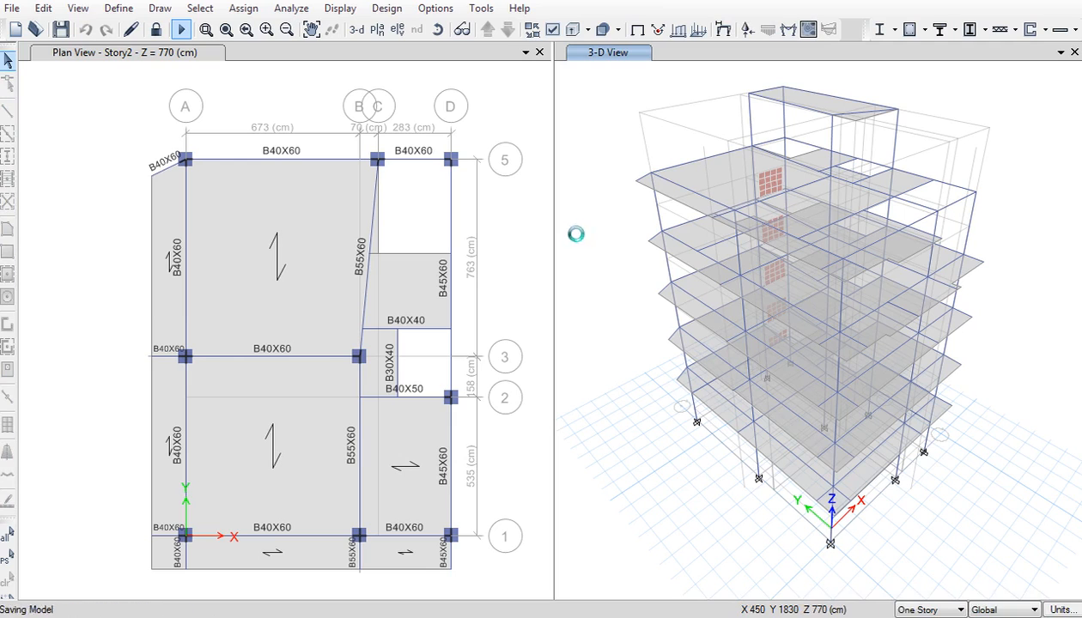
pyautogui.click(636, 30)
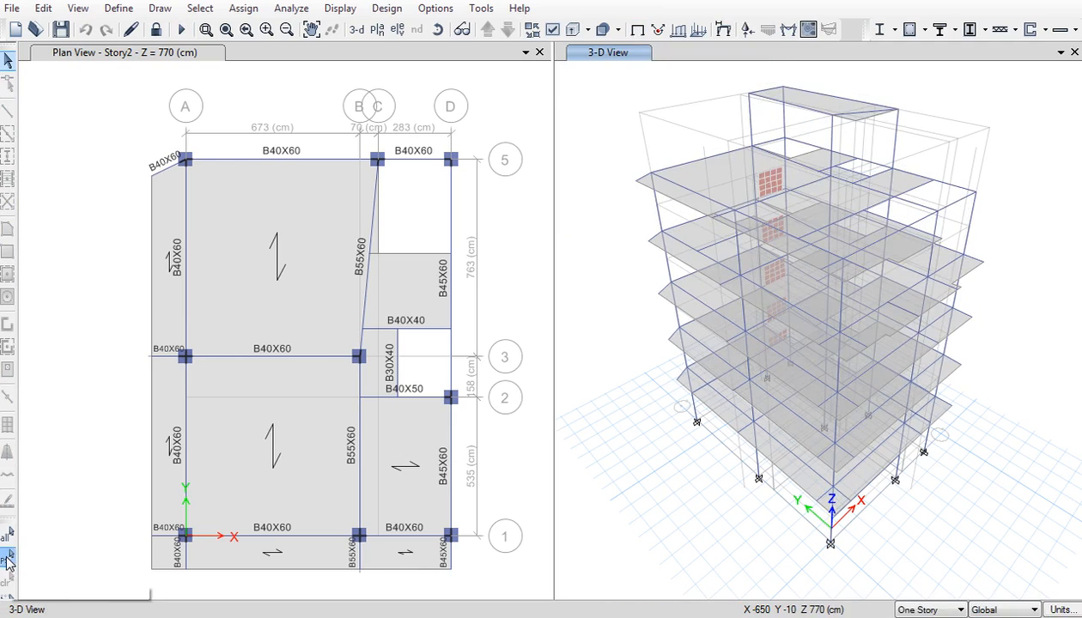
pyautogui.click(6, 558)
pyautogui.click(924, 29)
pyautogui.click(925, 31)
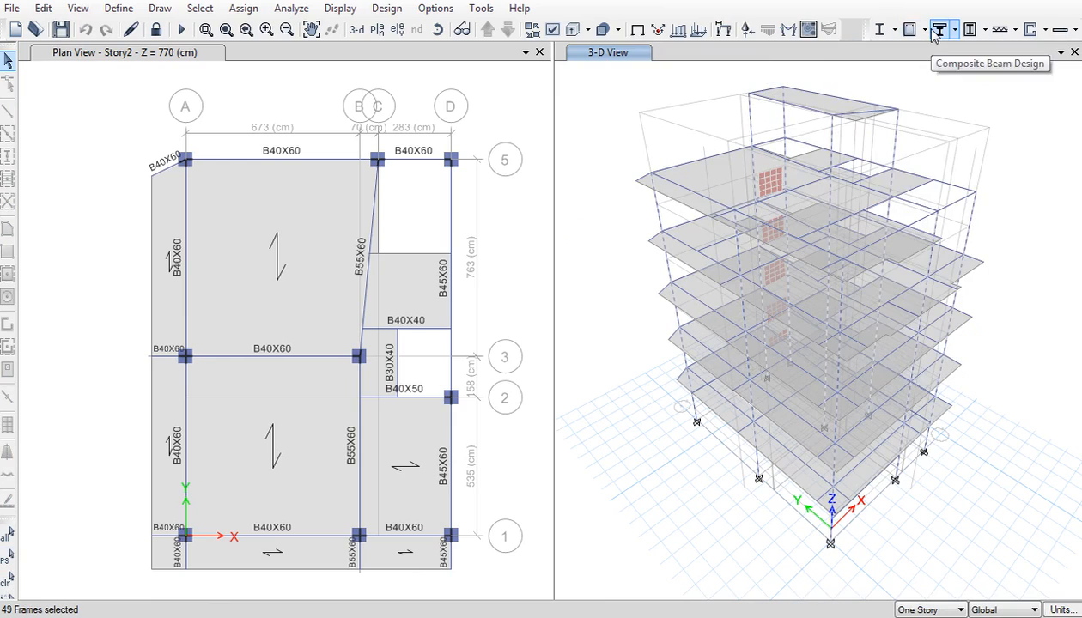
pyautogui.click(911, 33)
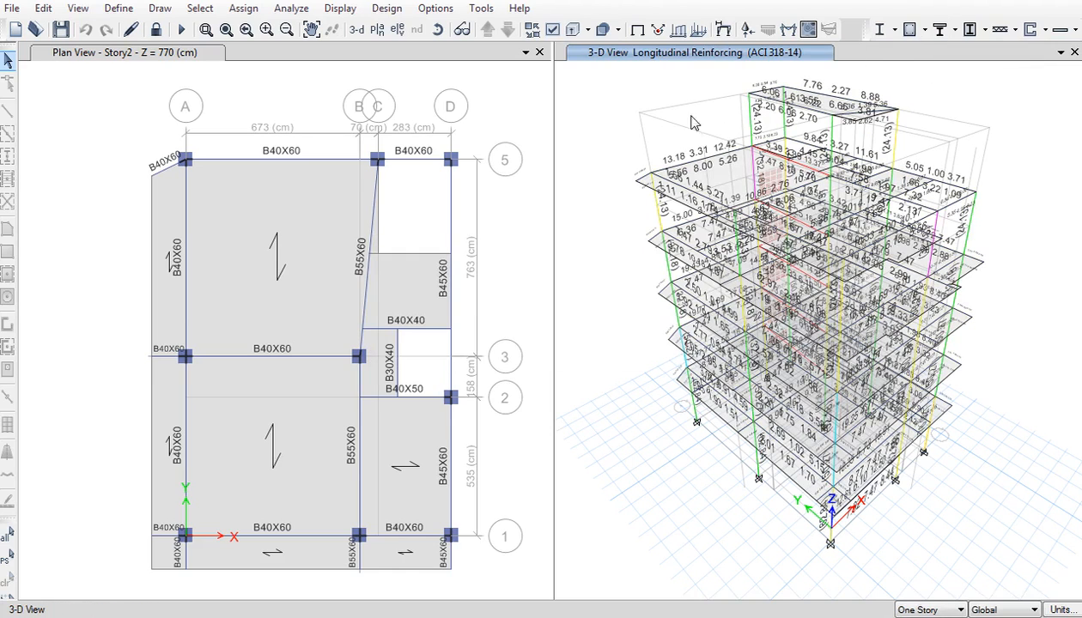
# - Reselect the columns and show only them in the 3-D view
pyautogui.click(7, 558)
pyautogui.rightClick(612, 300)
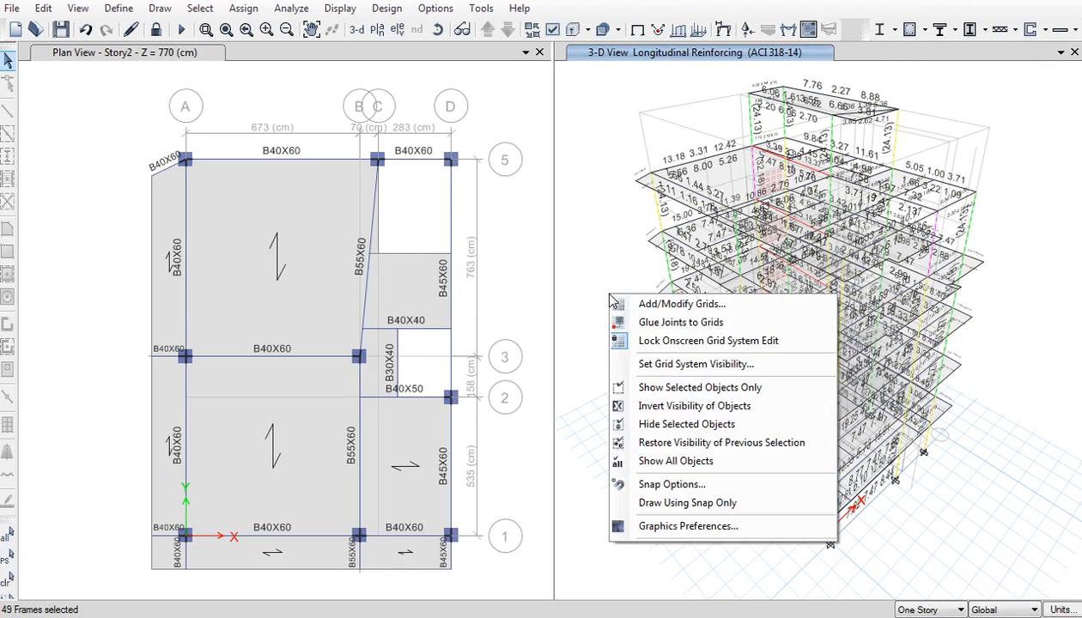
pyautogui.click(617, 388)
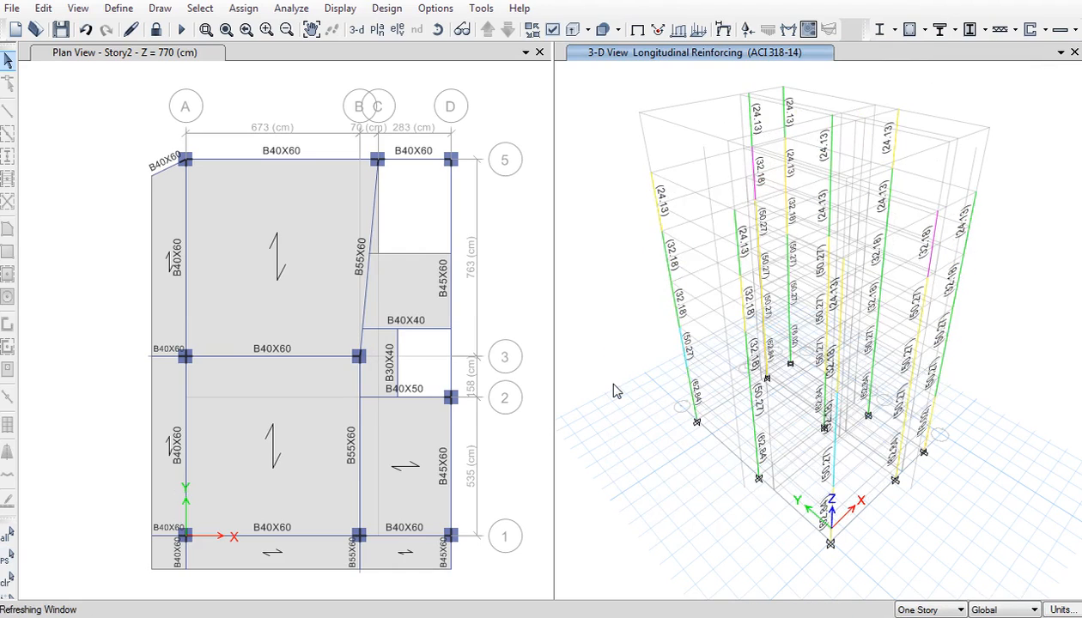
# - Display the Identify All Failures design output on the columns, keeping the results dialog clear of the 3-D view
pyautogui.click(915, 29)
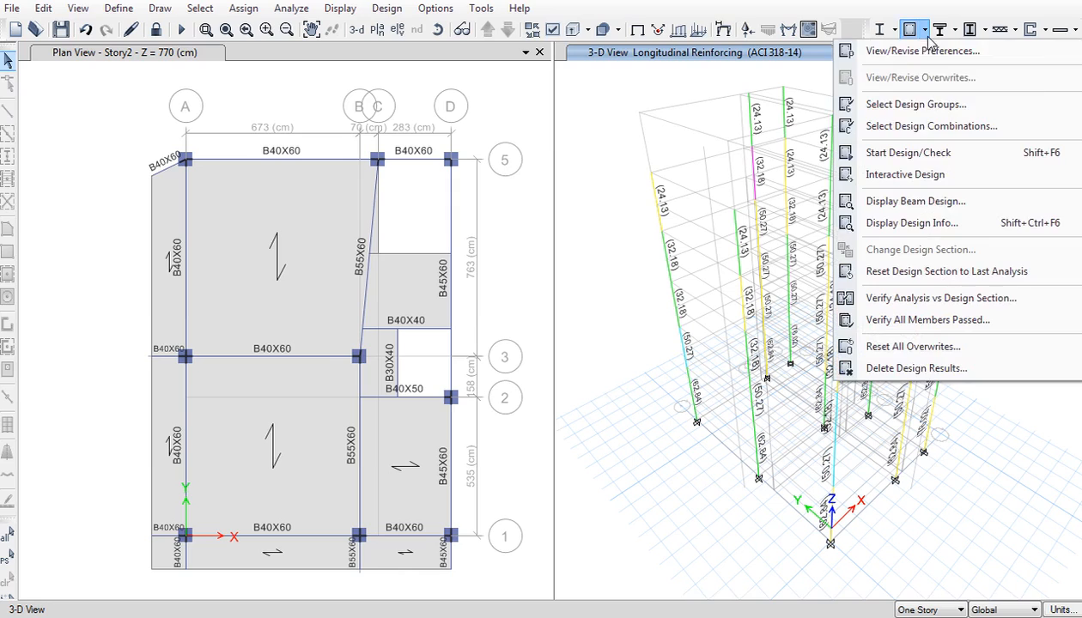
pyautogui.click(909, 223)
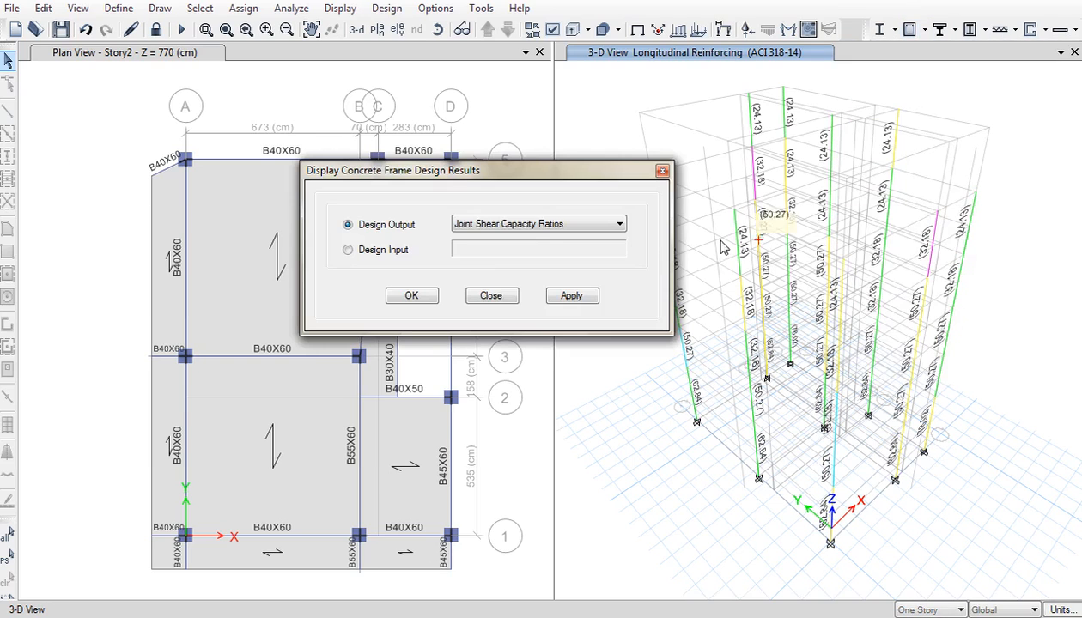
pyautogui.click(545, 224)
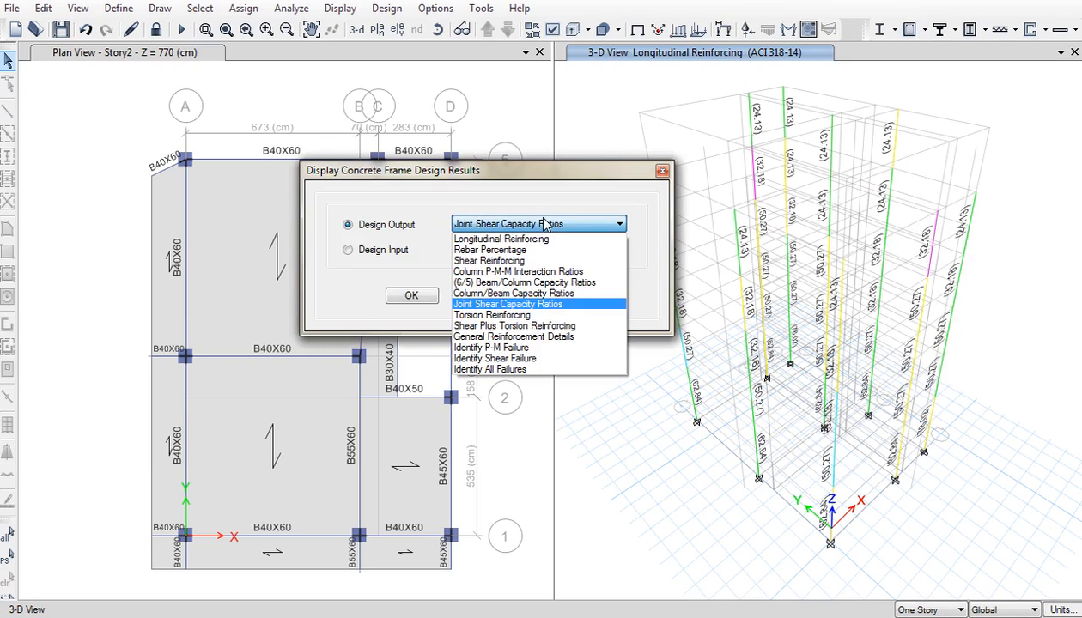
pyautogui.click(475, 369)
pyautogui.click(570, 298)
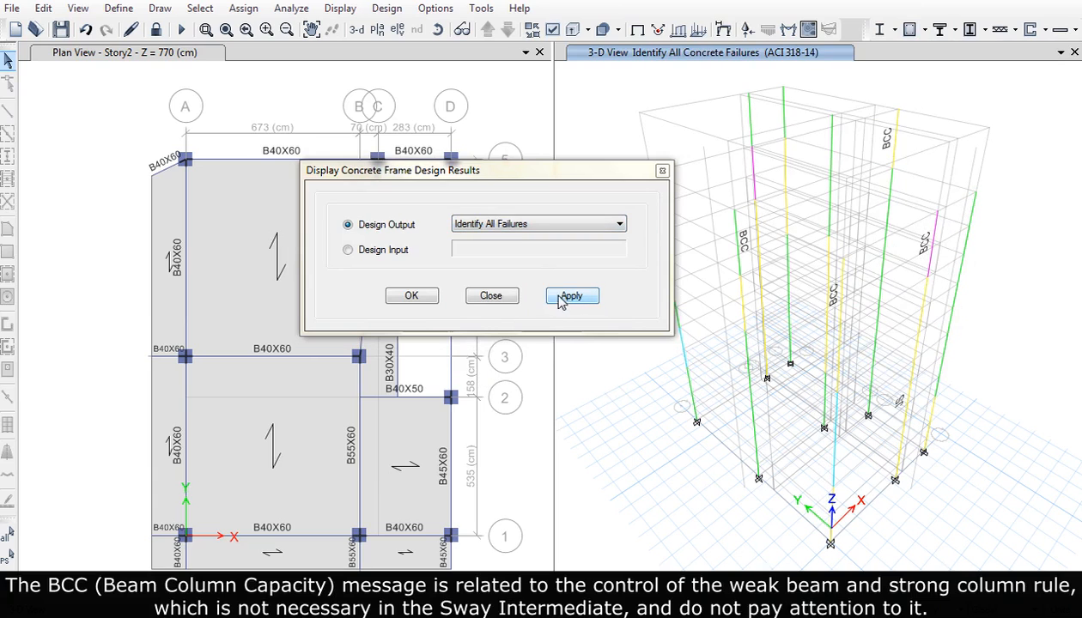
pyautogui.moveTo(497, 174); pyautogui.dragTo(276, 134)
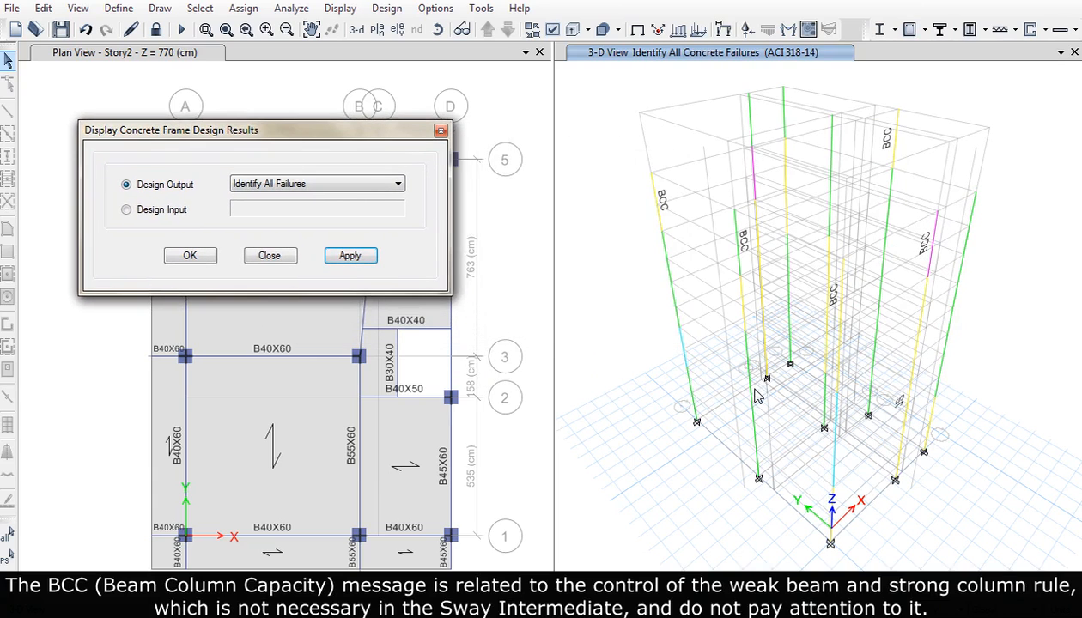
# - Isolate the lower-story column flagged JS so that it alone is shown in the 3-D view
pyautogui.moveTo(754, 388)
pyautogui.keyDown('shift'); pyautogui.mouseDown(button='middle')
pyautogui.moveTo(752, 409)
pyautogui.moveTo(754, 361)
pyautogui.moveTo(769, 391)
pyautogui.mouseUp(button='middle'); pyautogui.keyUp('shift')
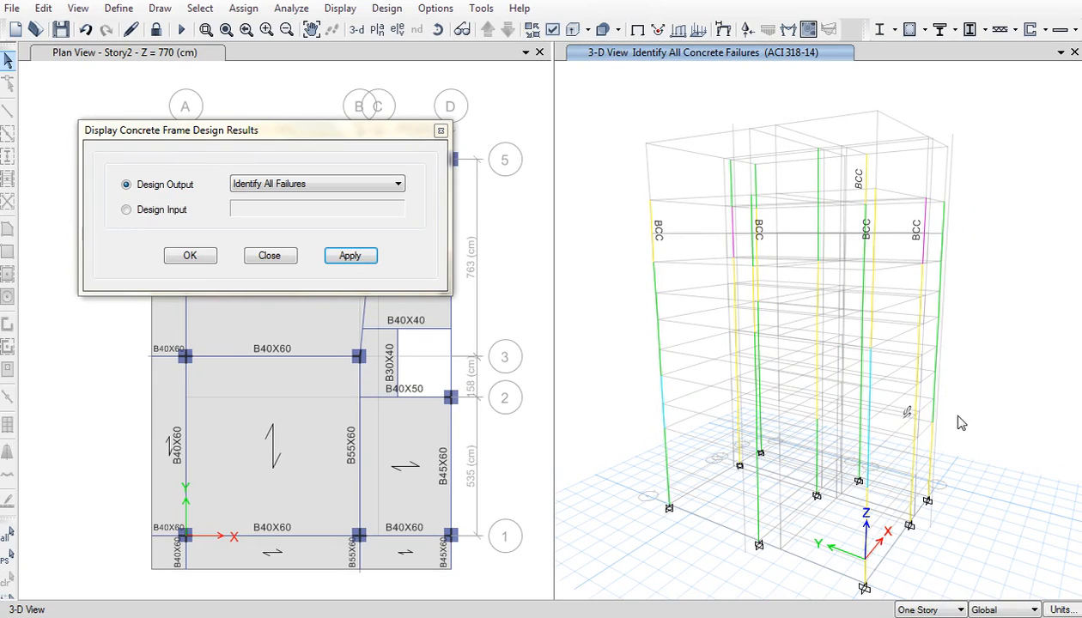
pyautogui.keyDown('shift'); pyautogui.moveTo(899, 439); pyautogui.dragTo(821, 455, button='middle'); pyautogui.keyUp('shift')
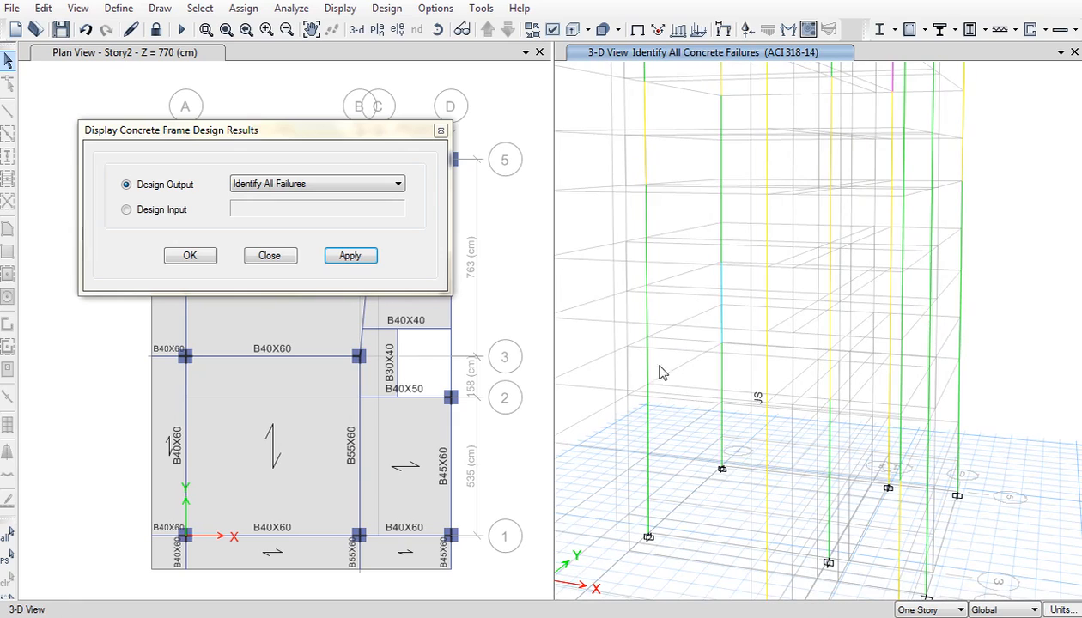
pyautogui.click(768, 436)
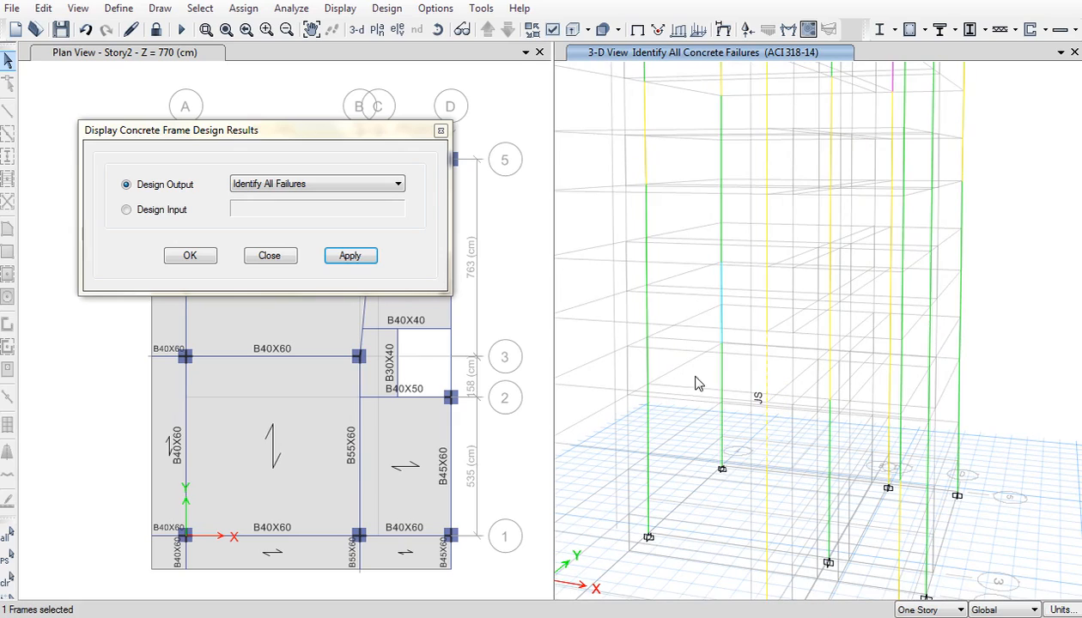
pyautogui.rightClick(611, 319)
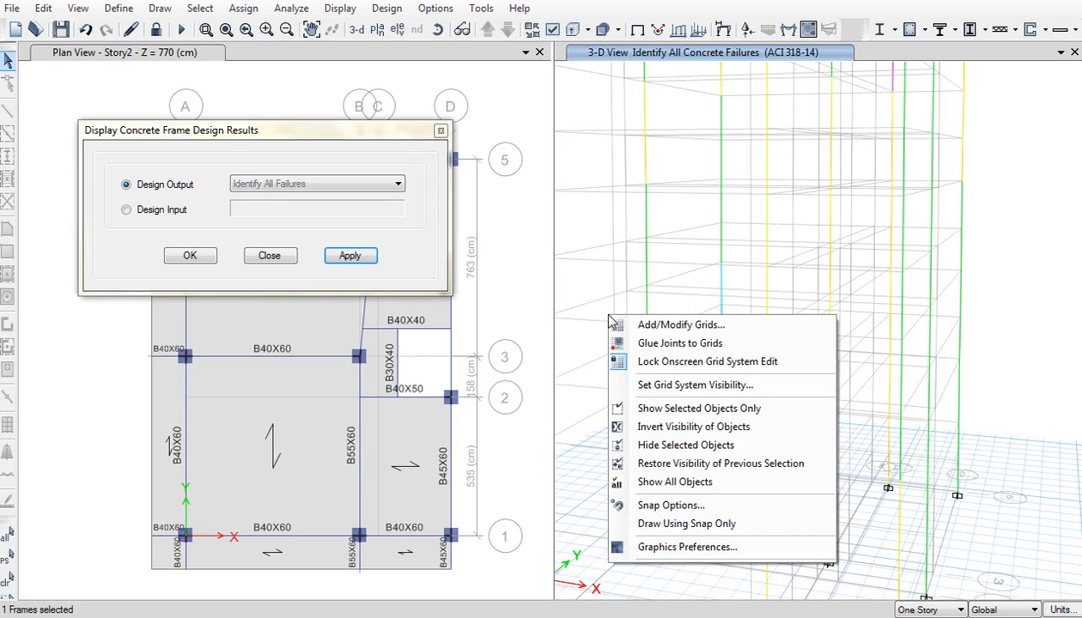
pyautogui.click(613, 410)
pyautogui.moveTo(779, 428); pyautogui.dragTo(834, 336, button='middle')
pyautogui.scroll(-3, 832, 354)
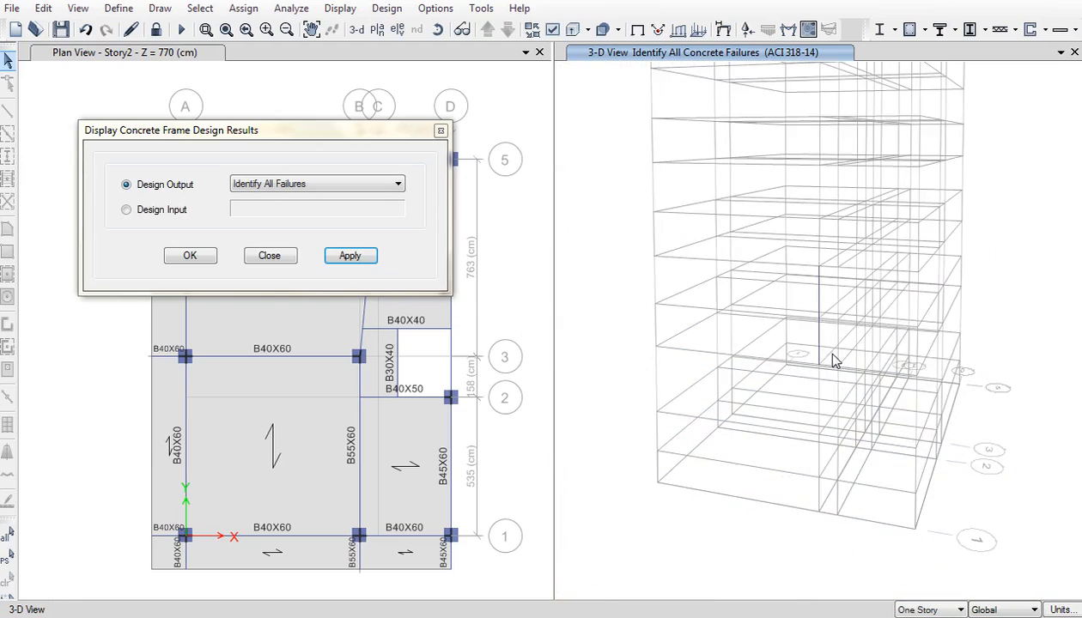
pyautogui.keyDown('shift'); pyautogui.moveTo(803, 411); pyautogui.dragTo(763, 420, button='middle'); pyautogui.keyUp('shift')
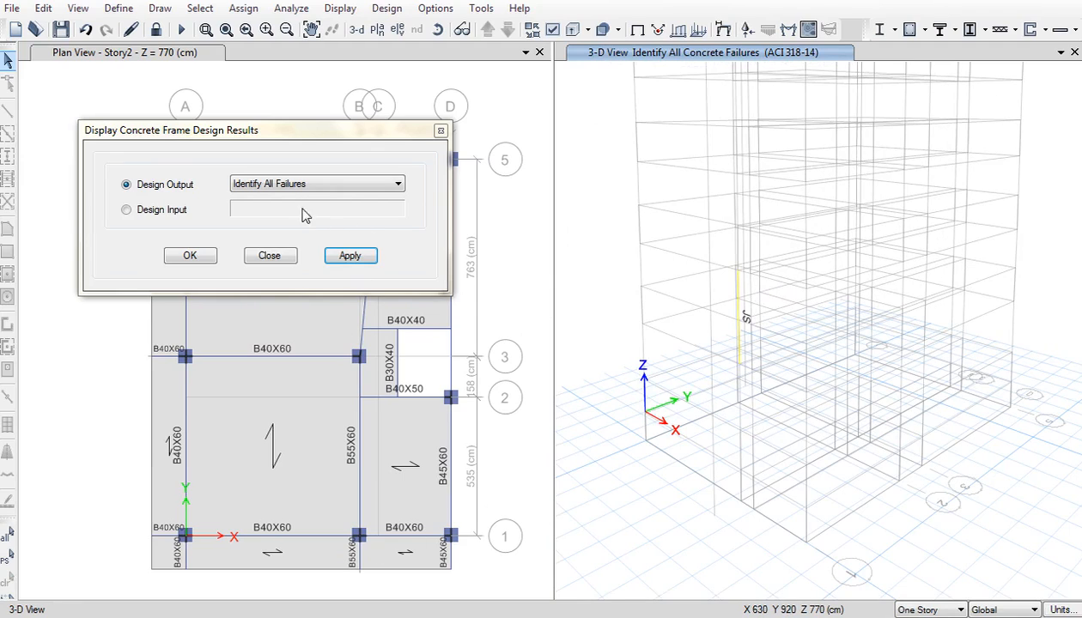
# - Display the Joint Shear Capacity Ratios design output for the isolated column and close the results dialog
pyautogui.click(277, 191)
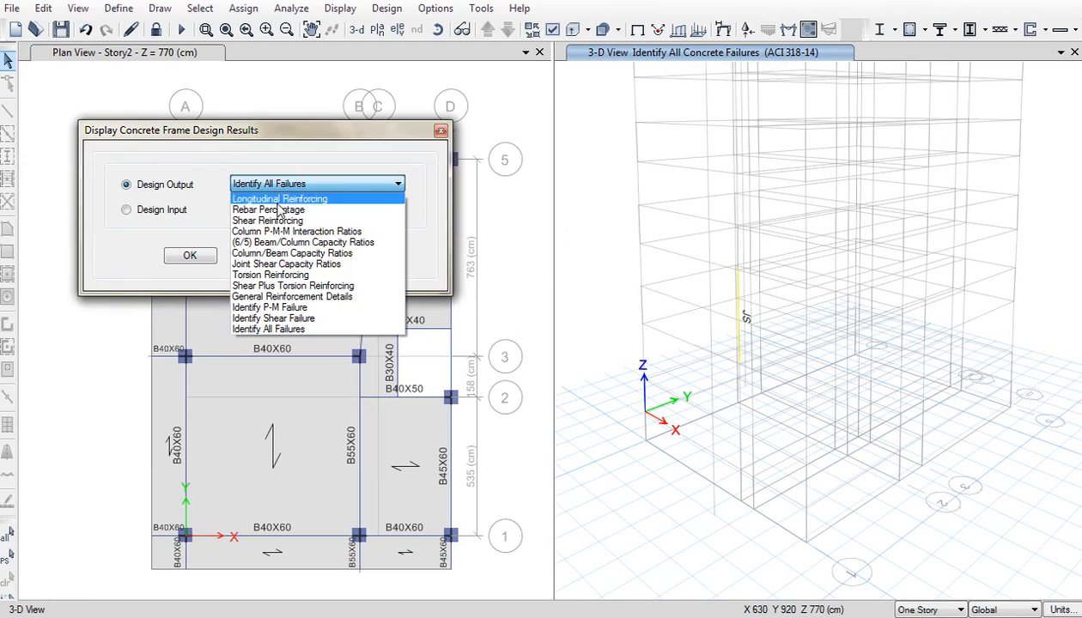
pyautogui.click(300, 265)
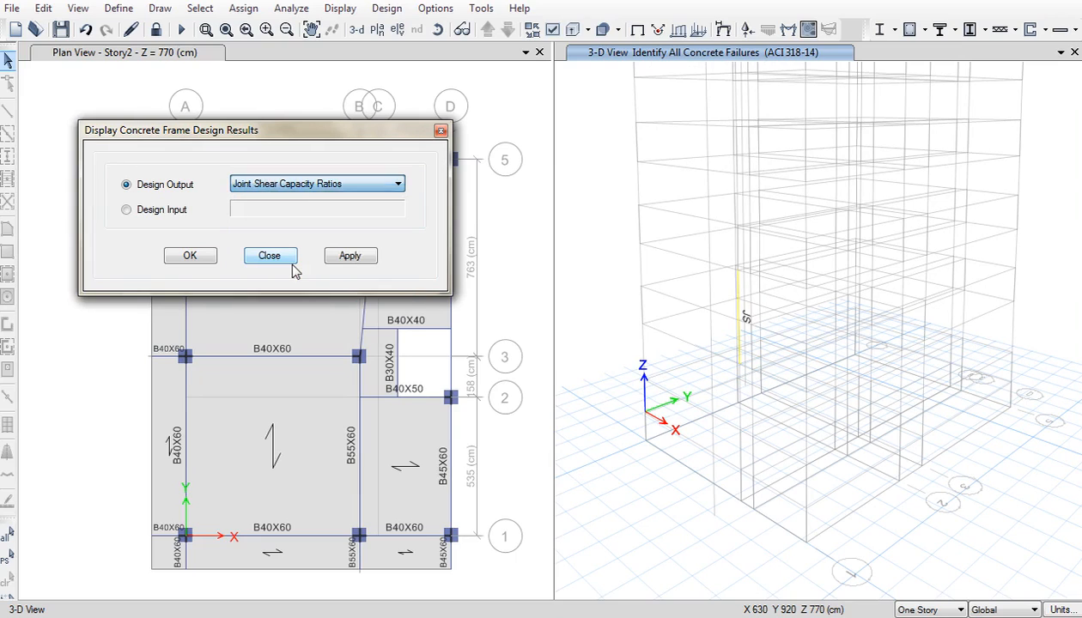
pyautogui.click(350, 257)
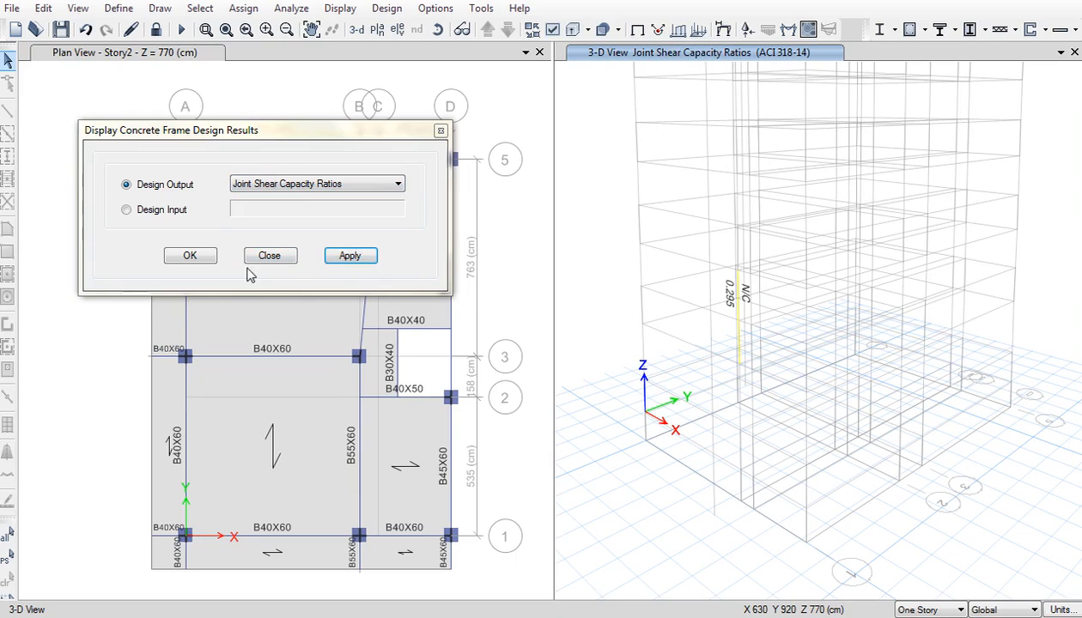
pyautogui.click(211, 256)
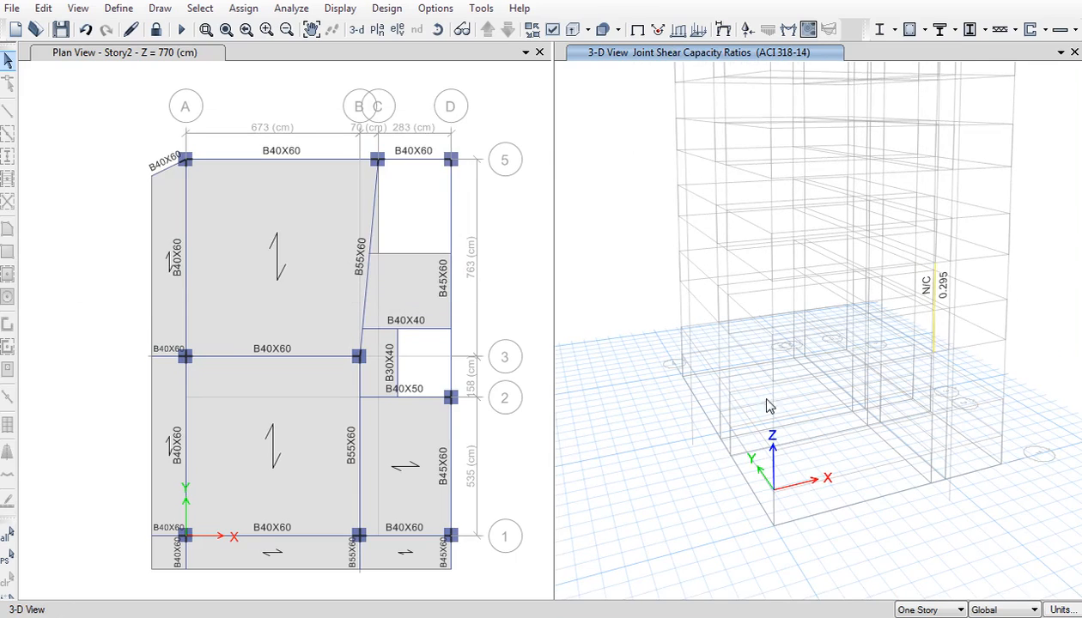
# - Select the lower and upper end joints of the isolated column in the 3-D view
pyautogui.click(934, 352)
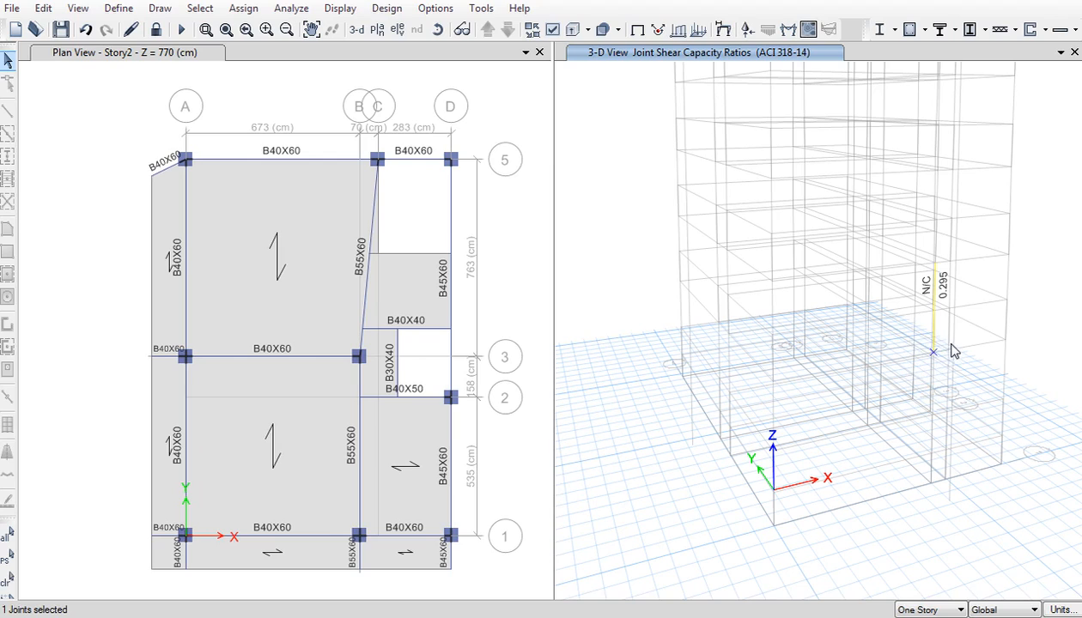
pyautogui.click(934, 262)
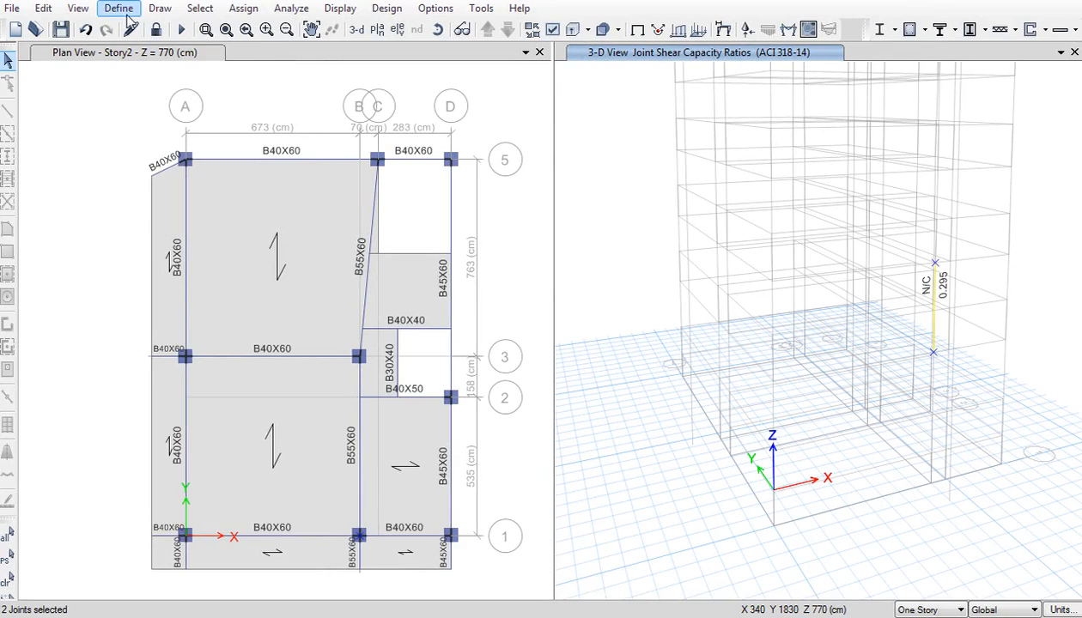
# - Examine the ductile-beam reinforcement area overwrites in the B40X60 frame section's rebar data, then leave the section definitions without changes
pyautogui.click(119, 9)
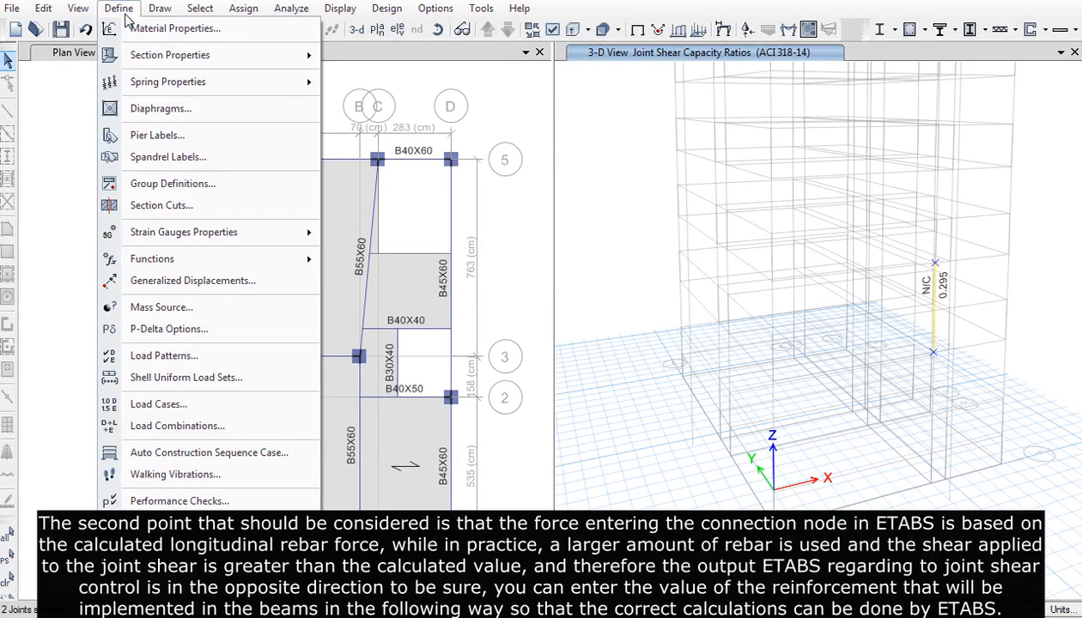
pyautogui.moveTo(124, 55)
pyautogui.click(341, 58)
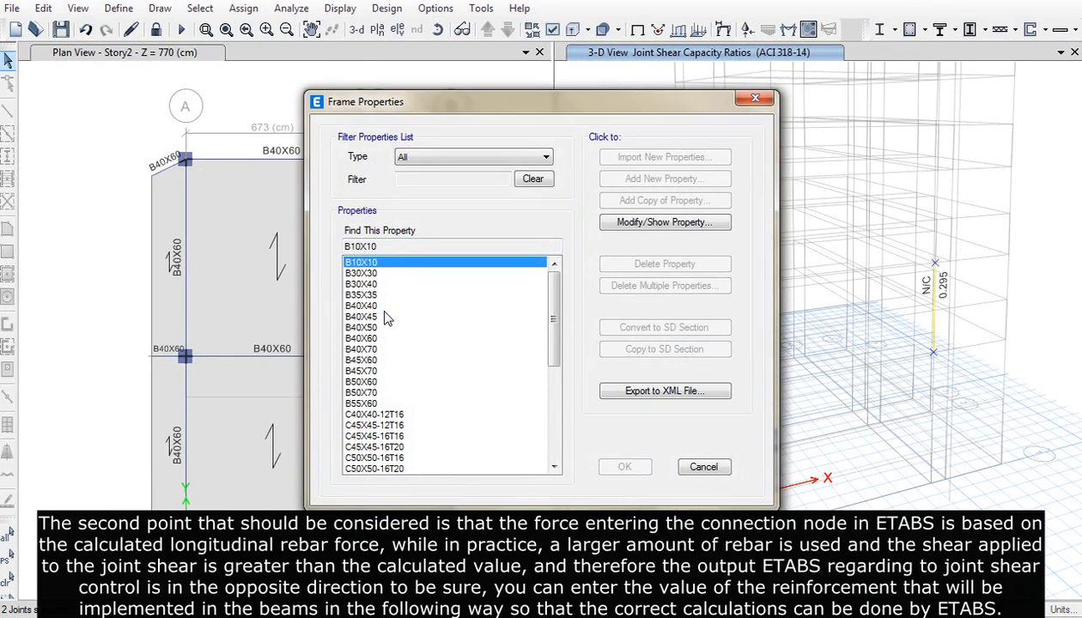
pyautogui.moveTo(444, 107); pyautogui.dragTo(639, 66)
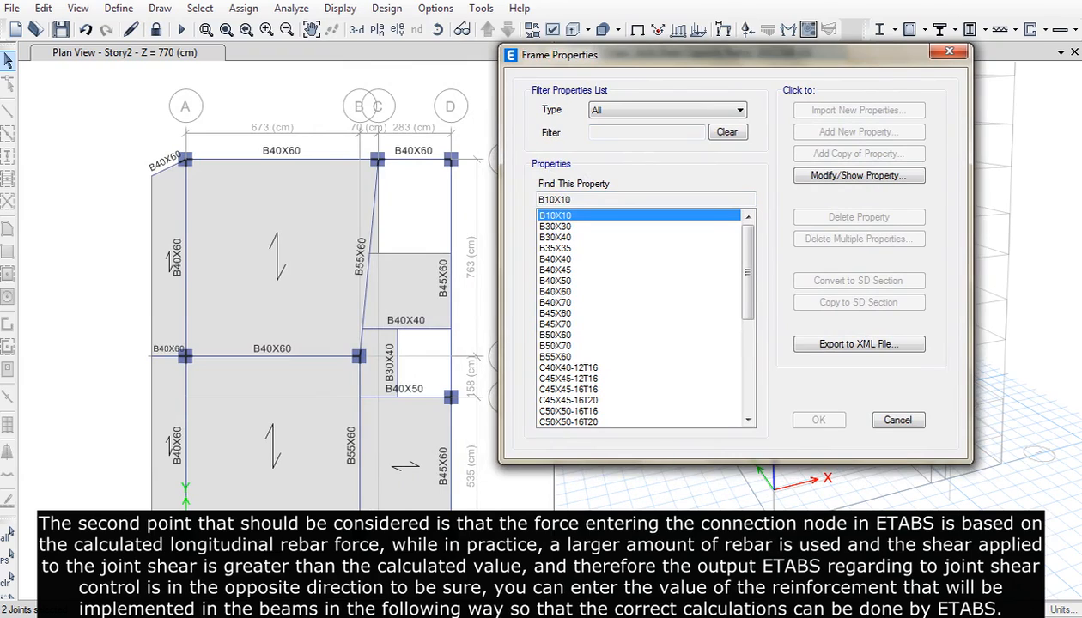
pyautogui.click(576, 291)
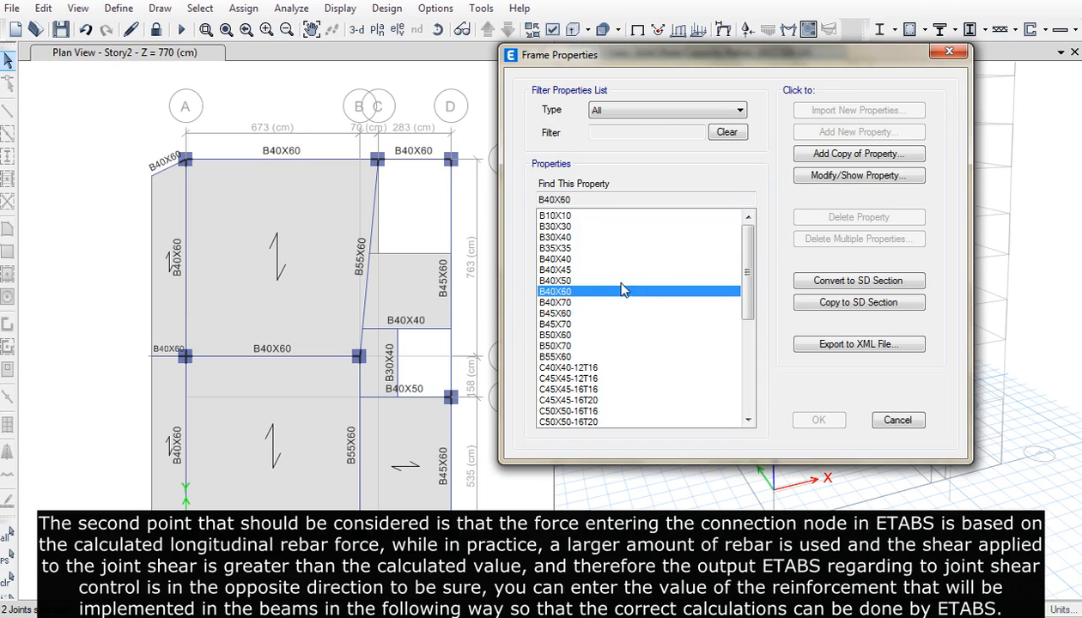
pyautogui.click(906, 179)
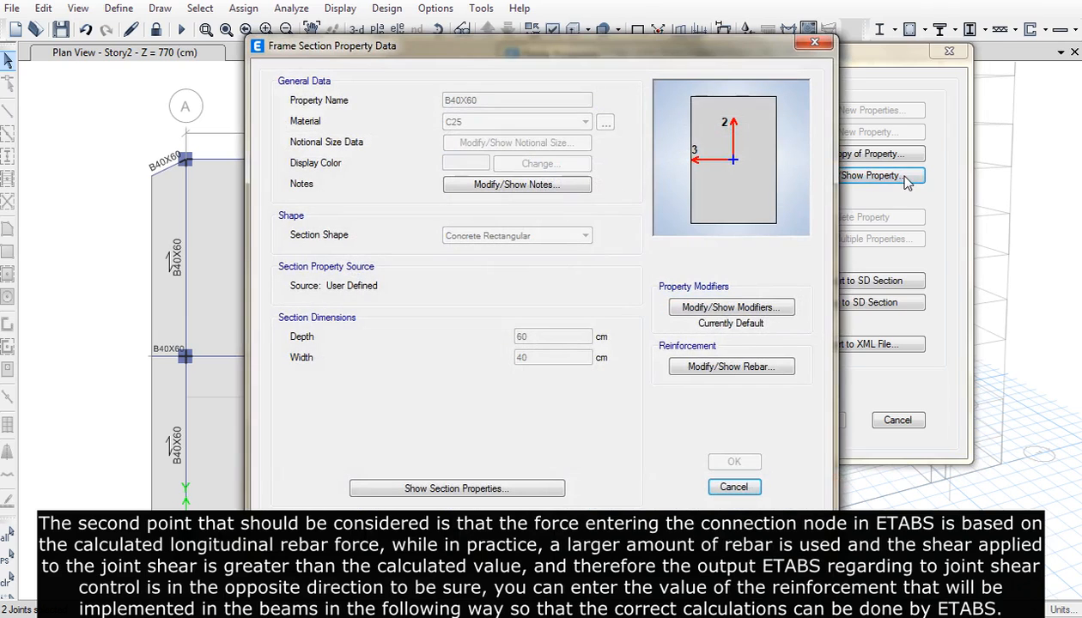
pyautogui.click(717, 367)
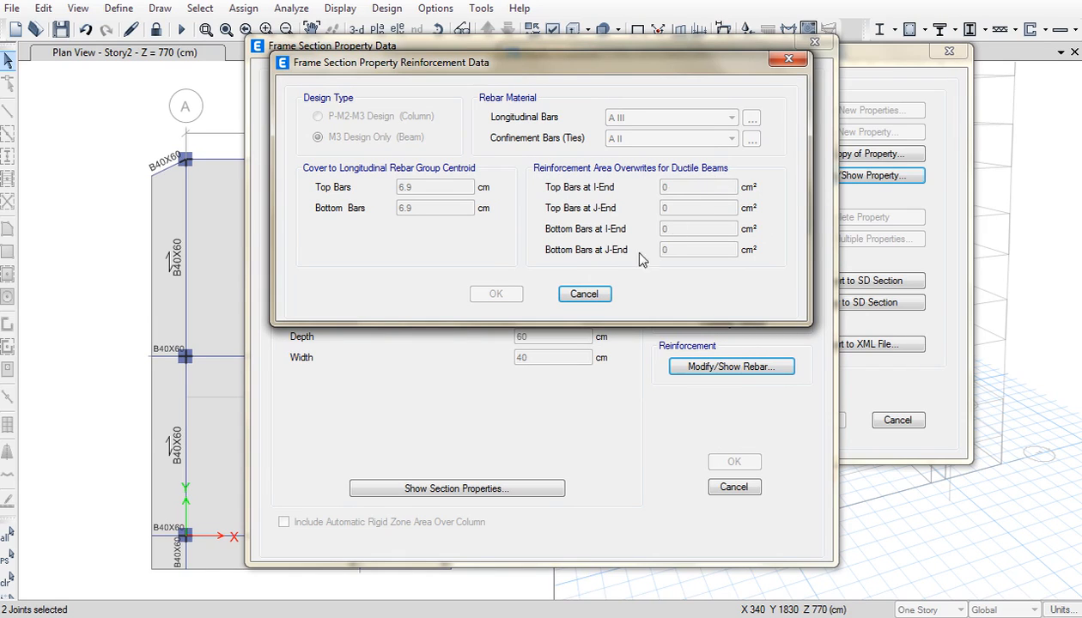
pyautogui.click(589, 294)
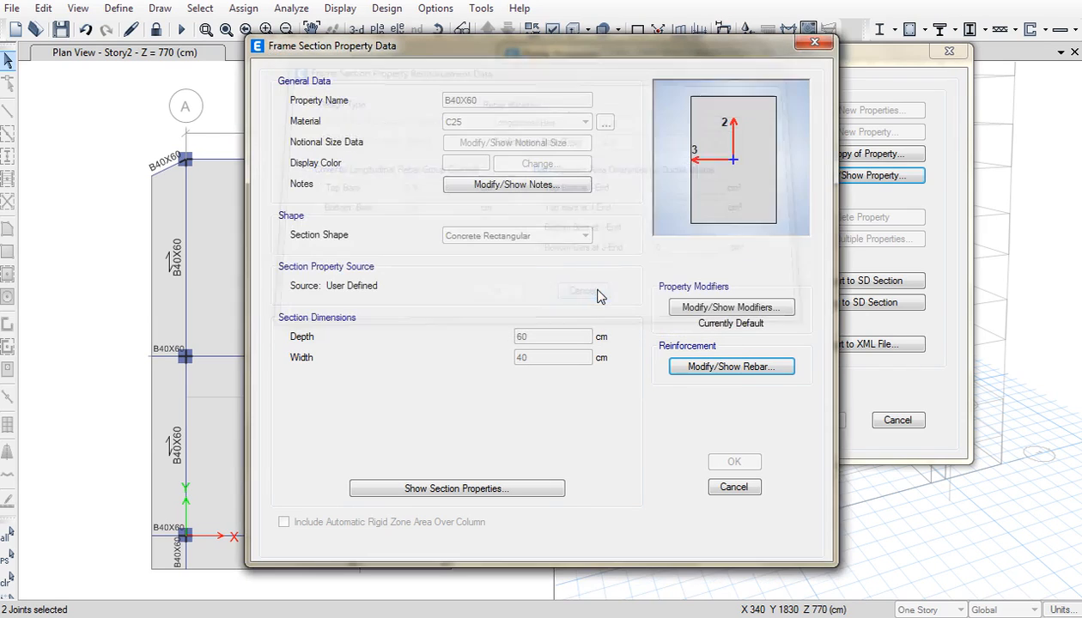
pyautogui.click(723, 485)
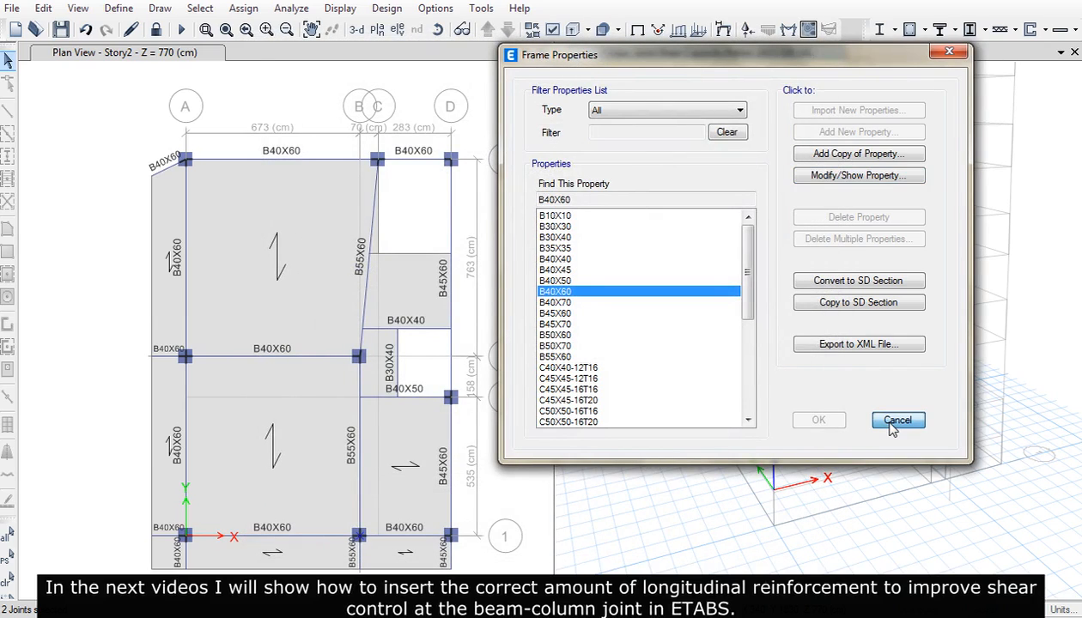
pyautogui.click(896, 420)
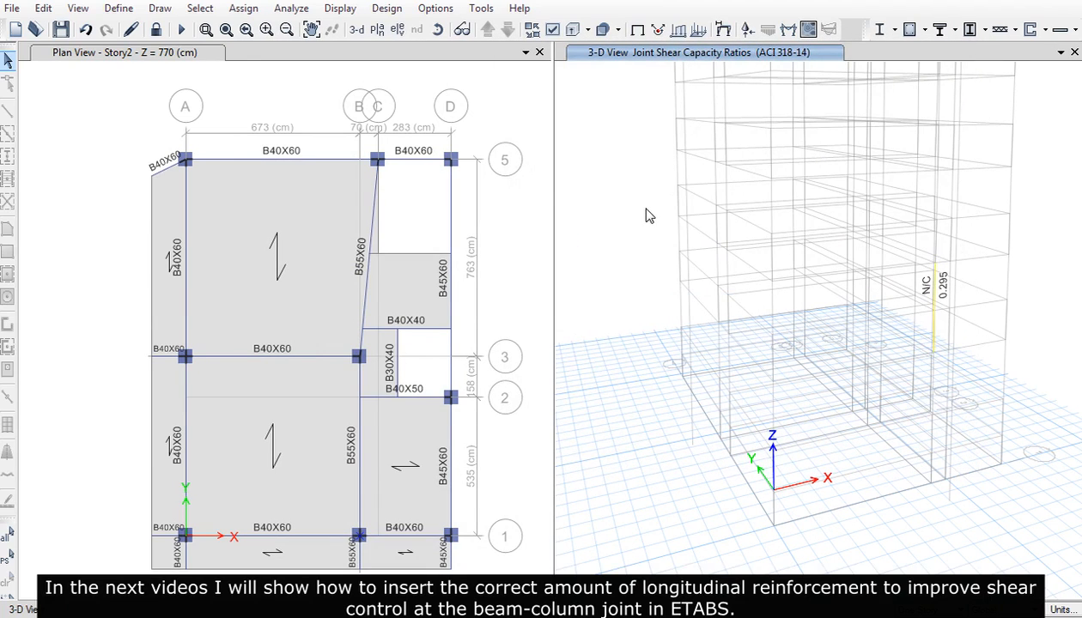
# - Select all columns by object type and show only them with their joint shear capacity ratios in the 3-D view
pyautogui.click(202, 9)
pyautogui.moveTo(220, 29)
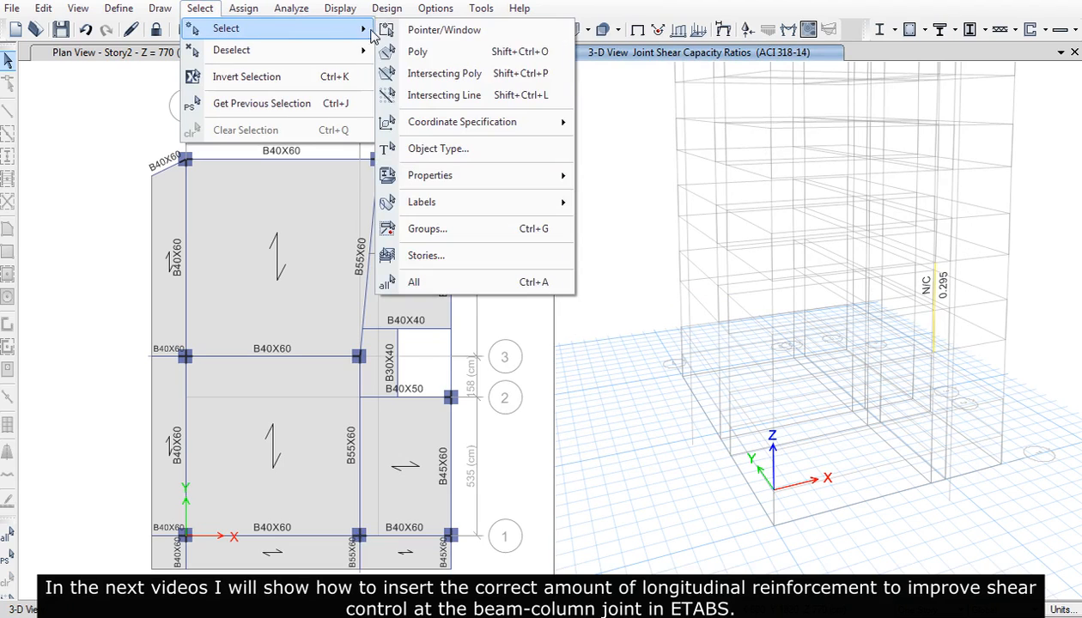
pyautogui.click(476, 151)
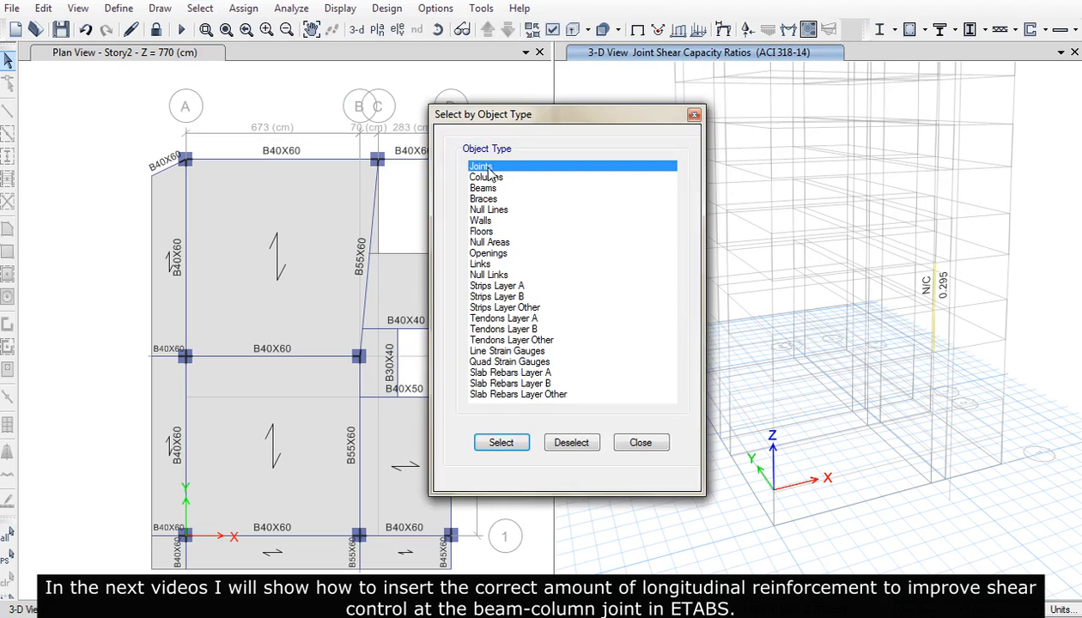
pyautogui.click(486, 177)
pyautogui.click(501, 442)
pyautogui.click(639, 442)
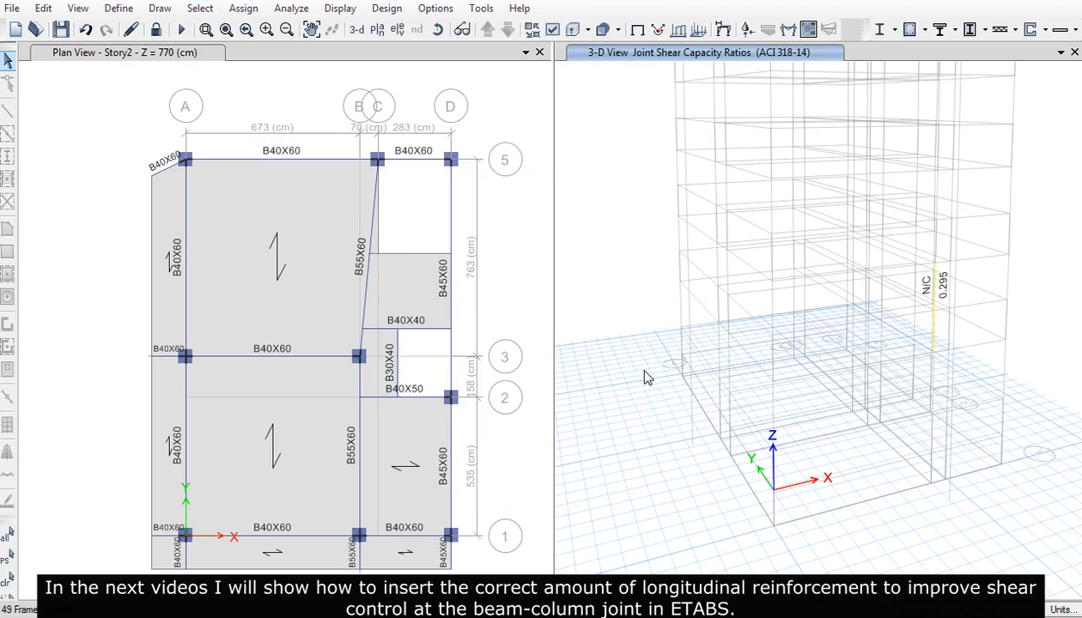
pyautogui.rightClick(626, 309)
pyautogui.click(639, 396)
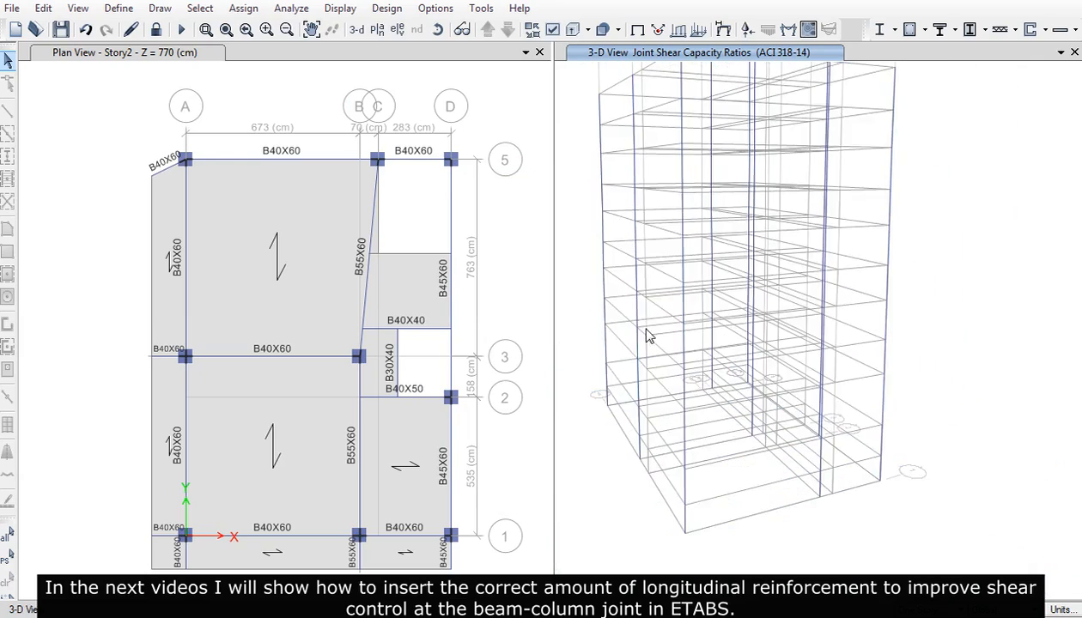
pyautogui.scroll(-1, 705, 367)
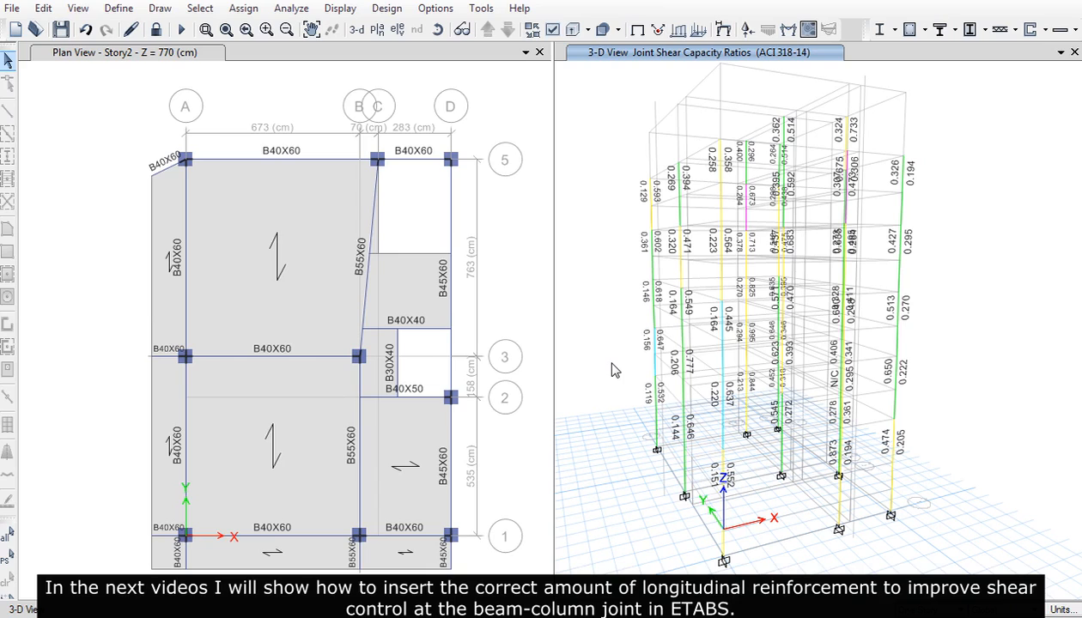
# - Replace the 3-D view with the elevation along grid line A to show its joint shear capacity ratios
pyautogui.click(397, 30)
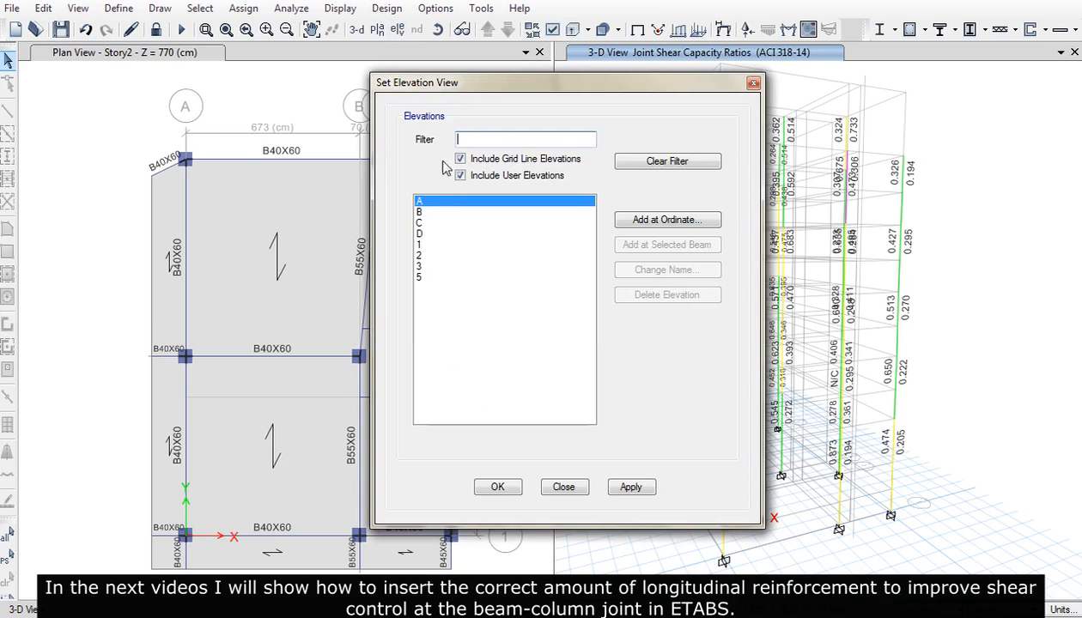
pyautogui.click(501, 487)
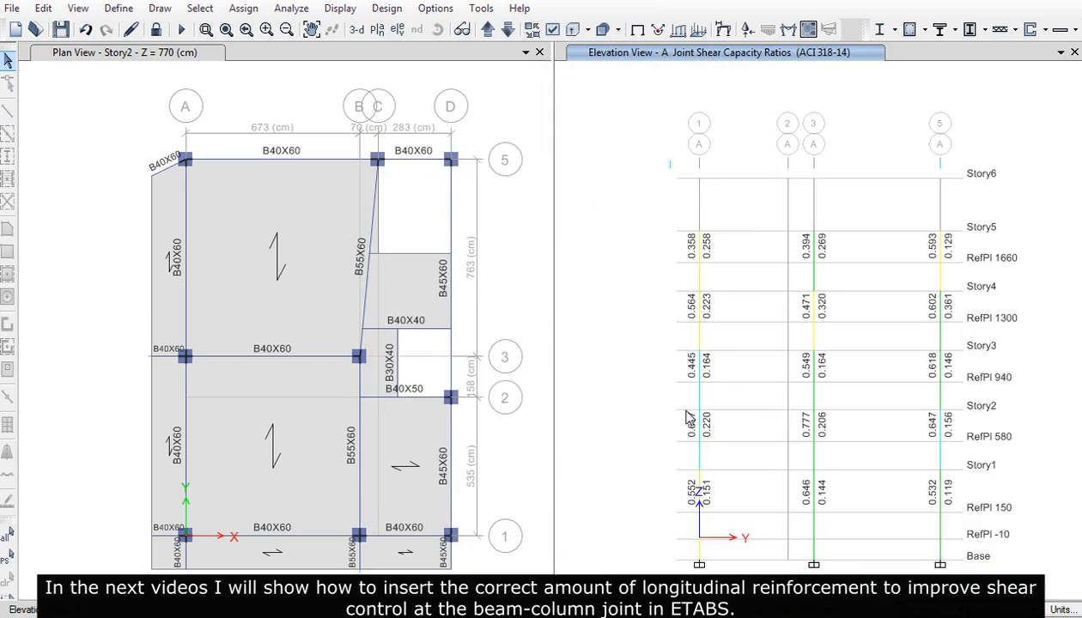